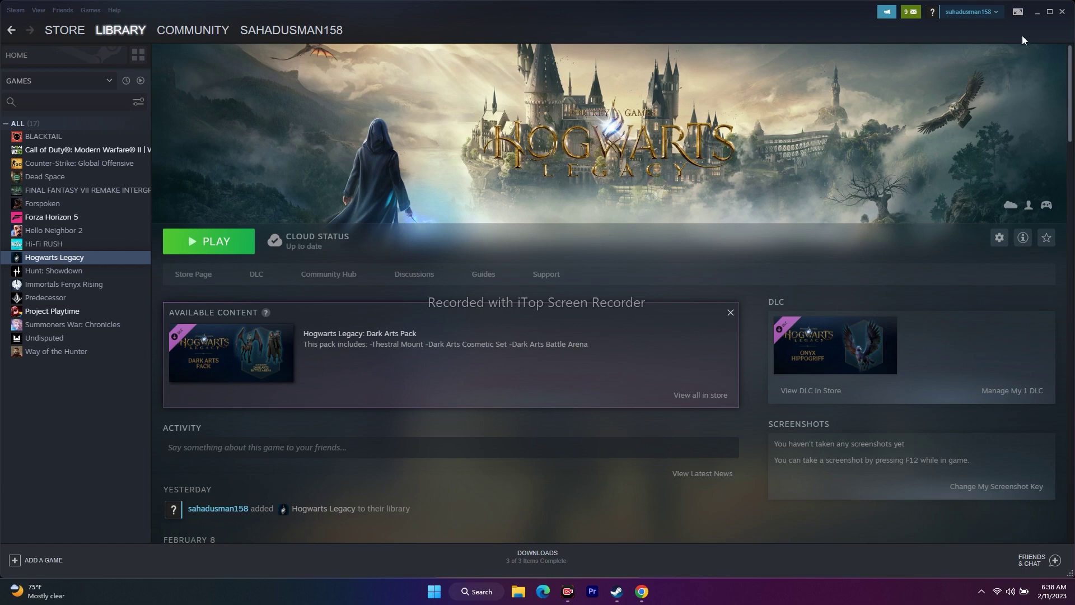
click(1037, 12)
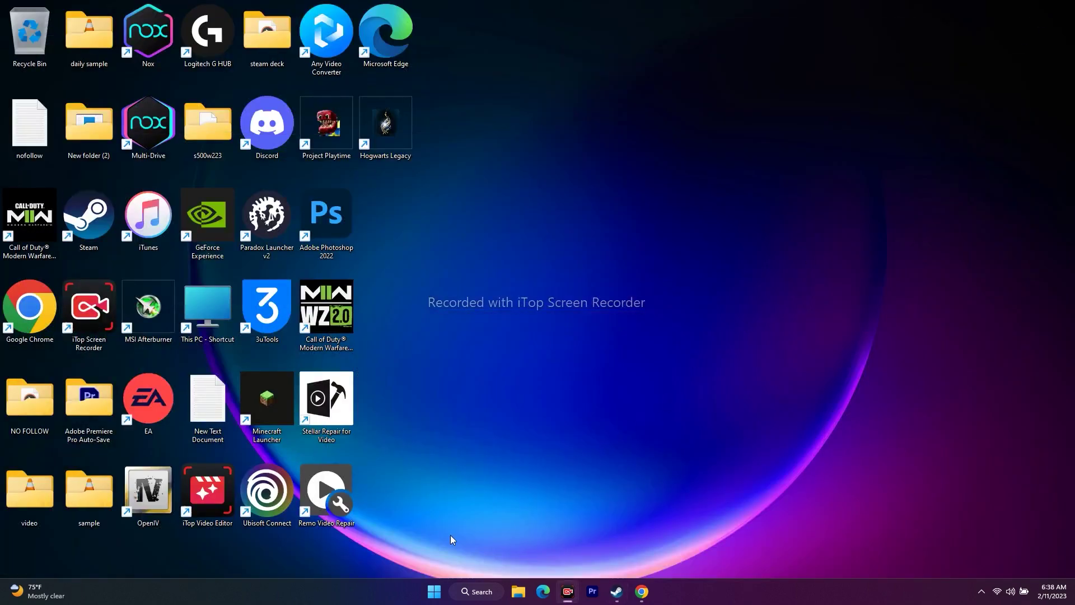
click(434, 591)
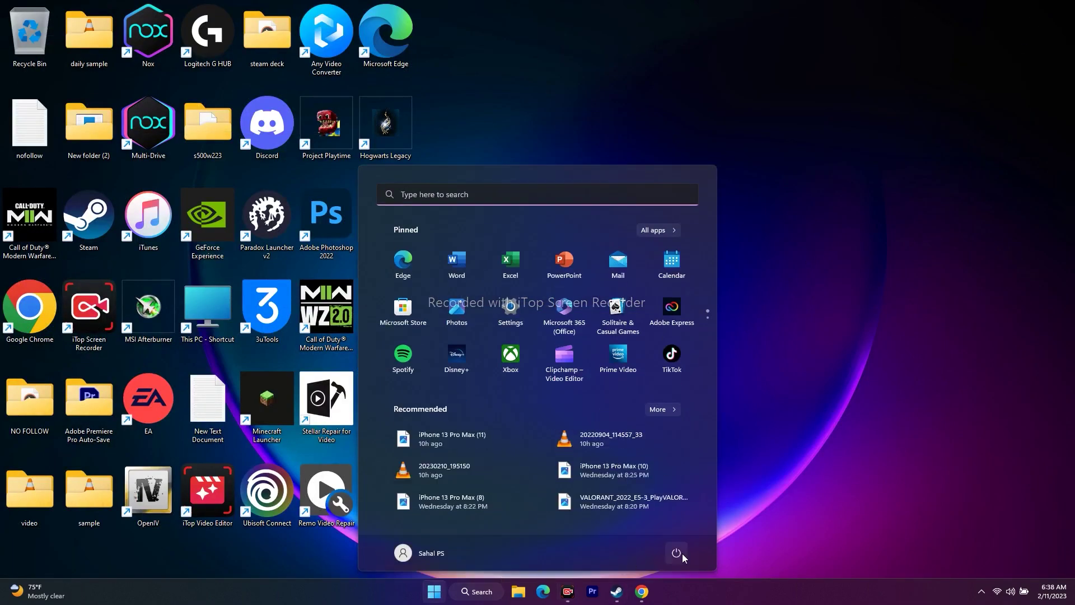
click(676, 553)
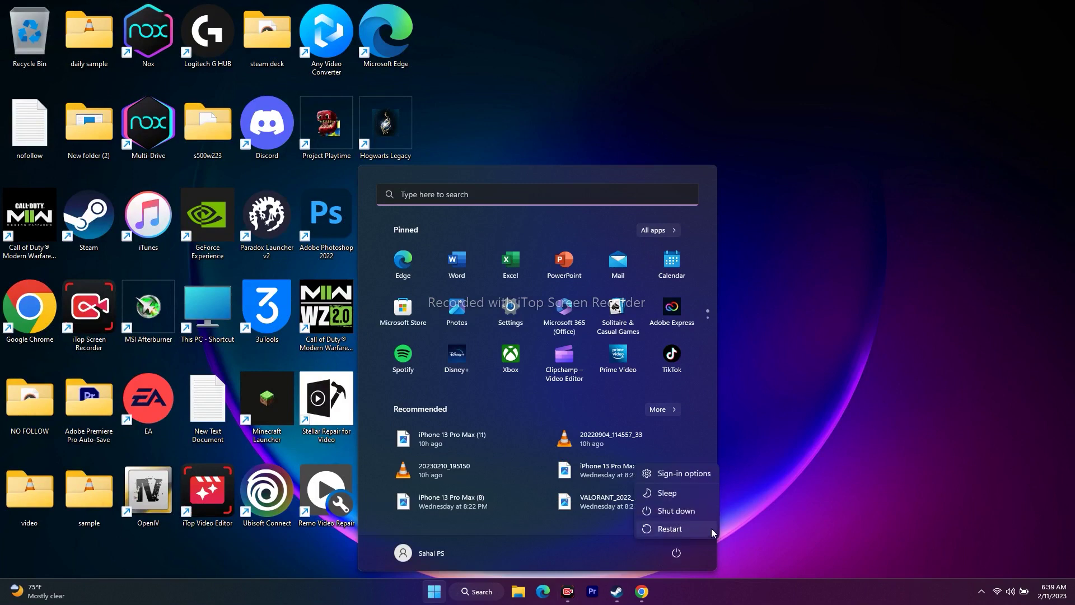
click(736, 525)
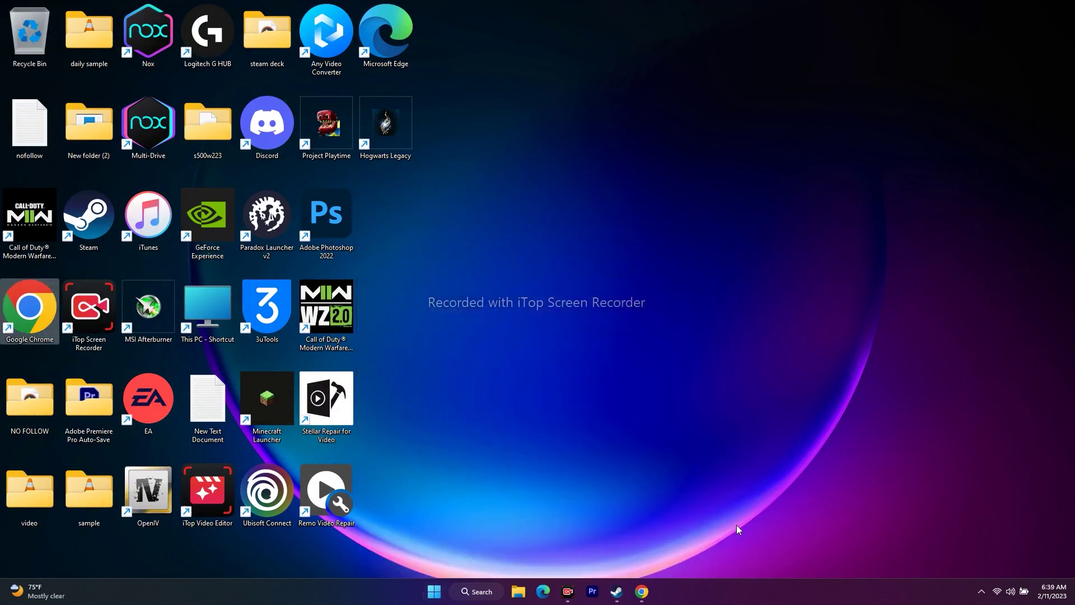
click(617, 591)
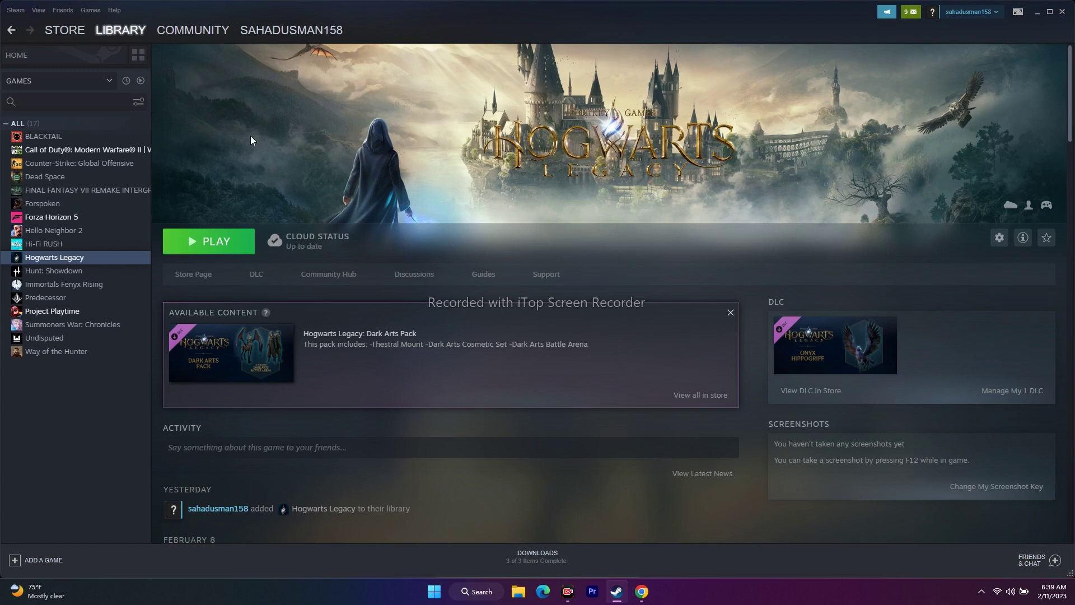
- Open and dismiss Steam's menu, then minimize the Steam library window to the desktop
click(15, 10)
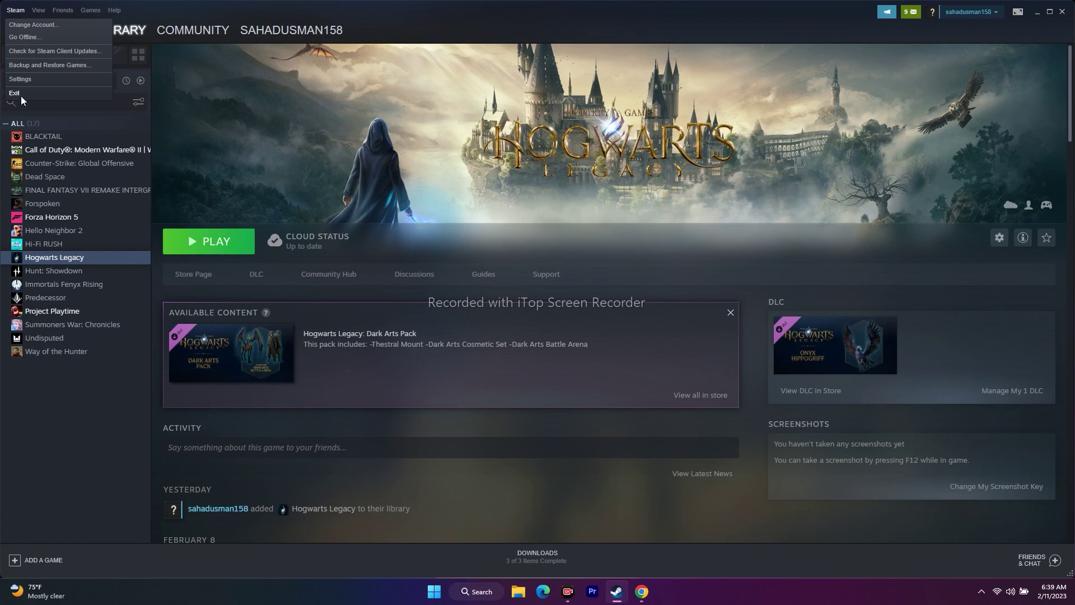
click(233, 150)
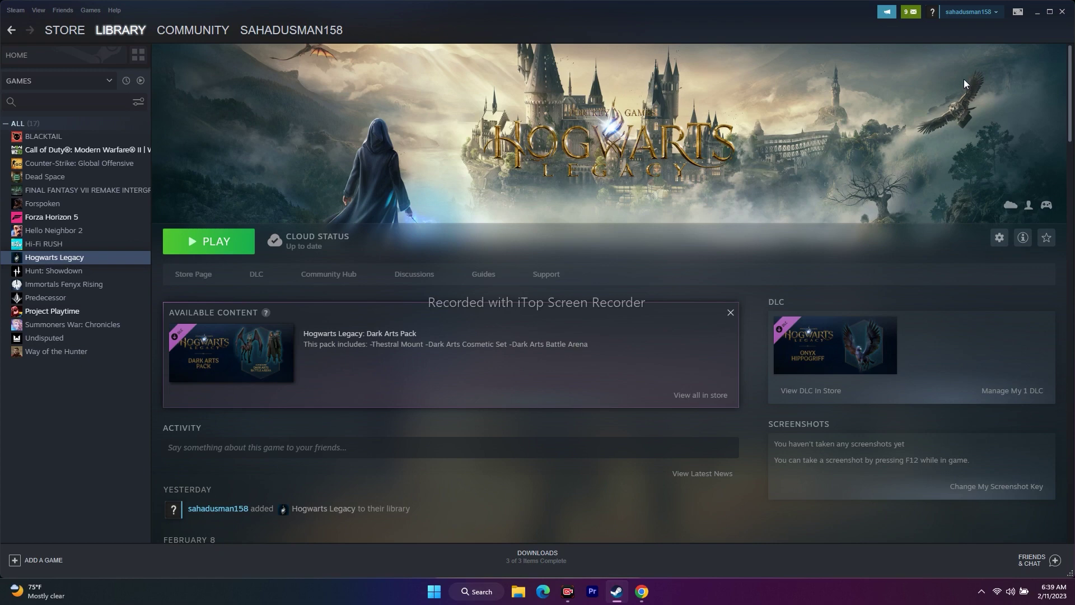
click(1035, 12)
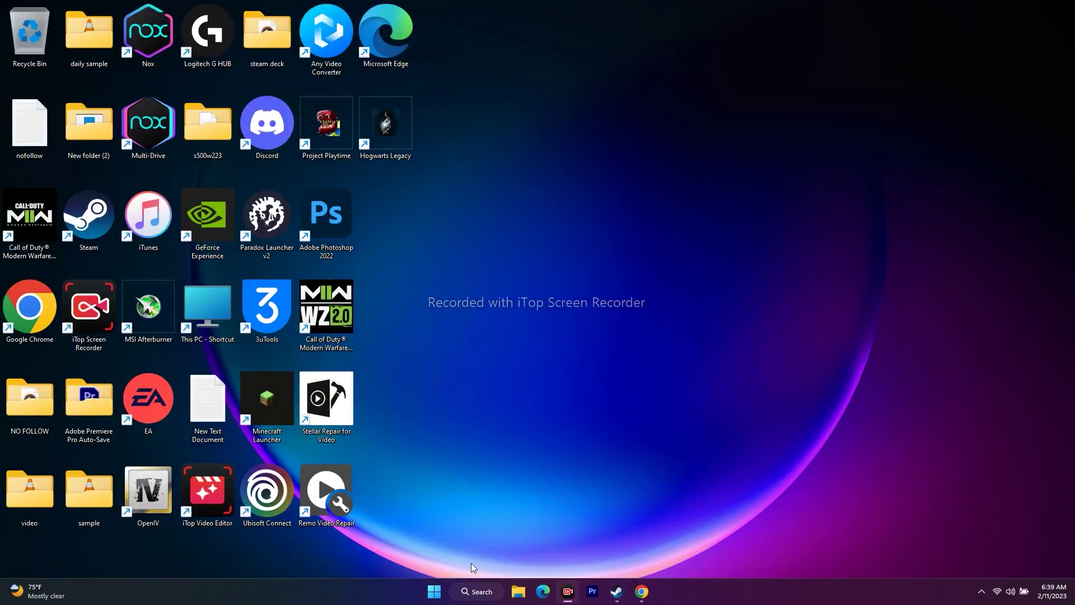
- Go from Search to Control Panel > Windows Defender Firewall > Allowed apps page
click(469, 593)
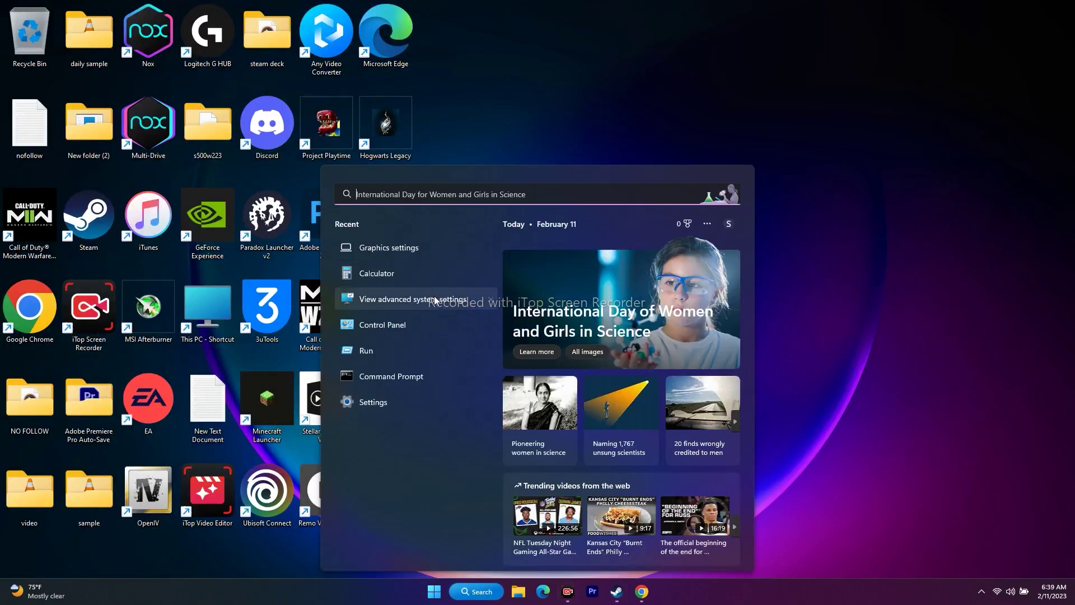
click(395, 326)
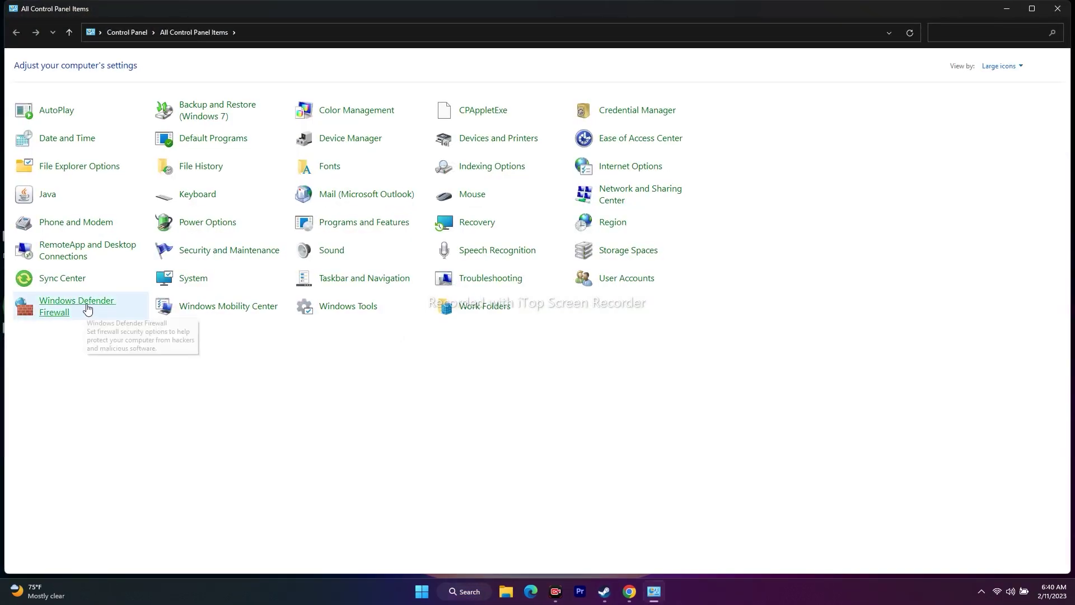
click(92, 309)
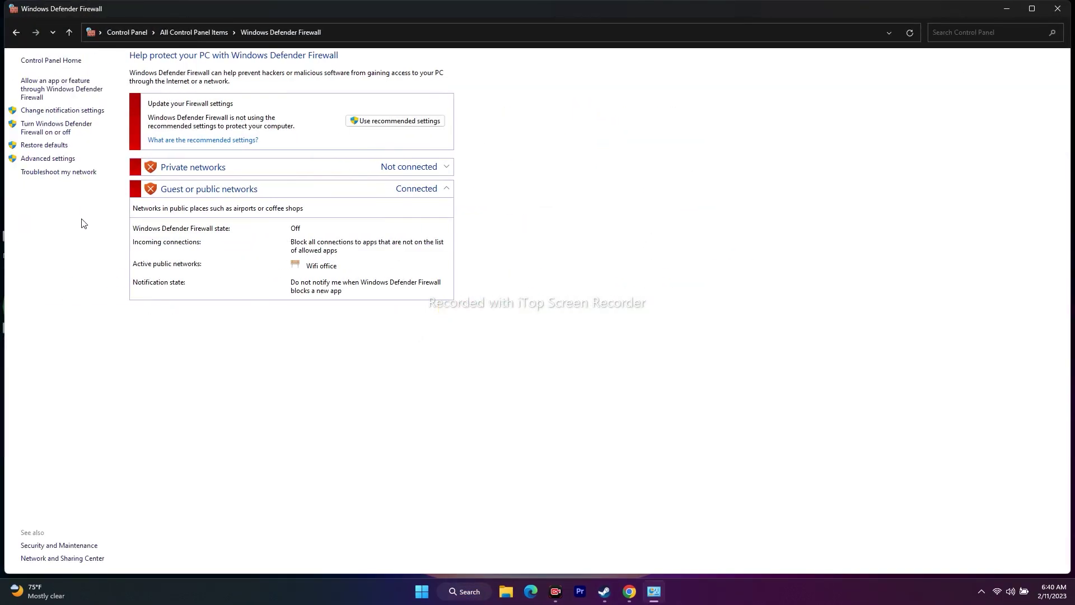
click(44, 92)
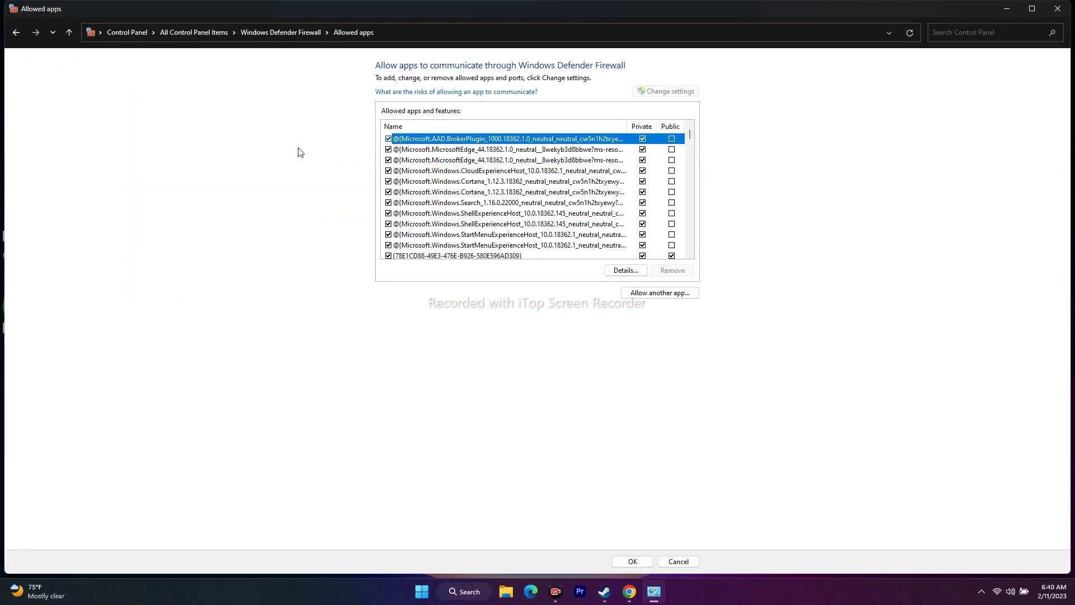
- Scroll the allowed apps list past Hogwarts Legacy, then start 'Allow another app...'
scroll(527, 194, down, 12)
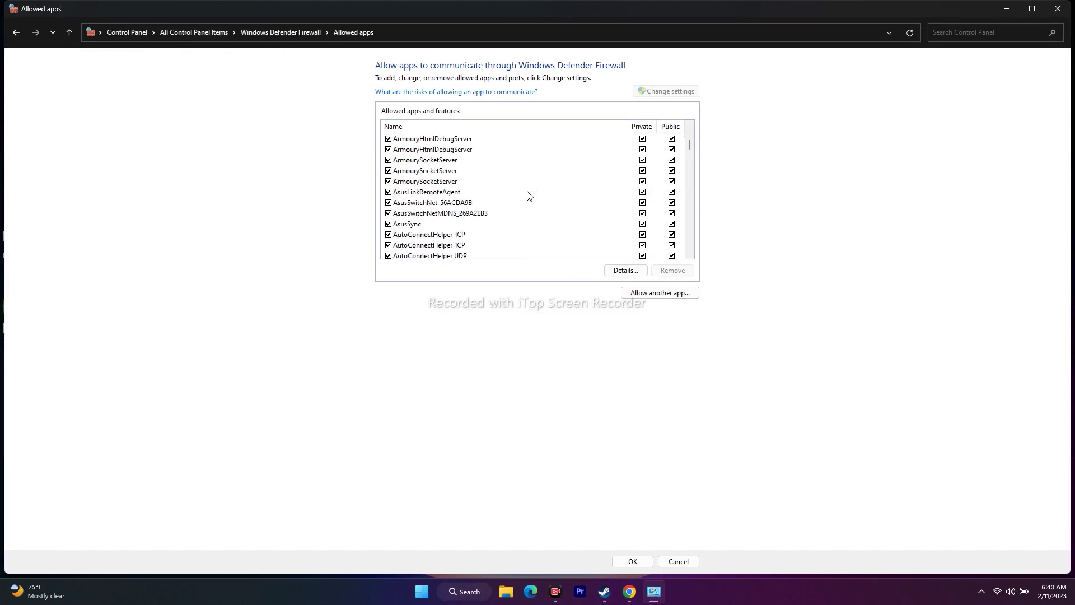
scroll(527, 195, down, 2)
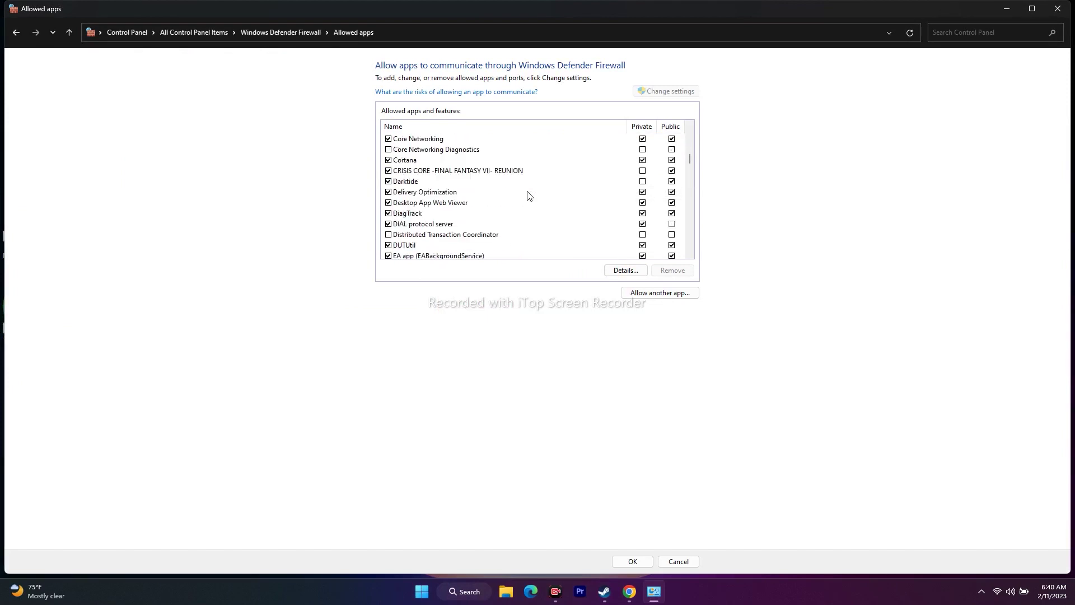
scroll(529, 195, down, 10)
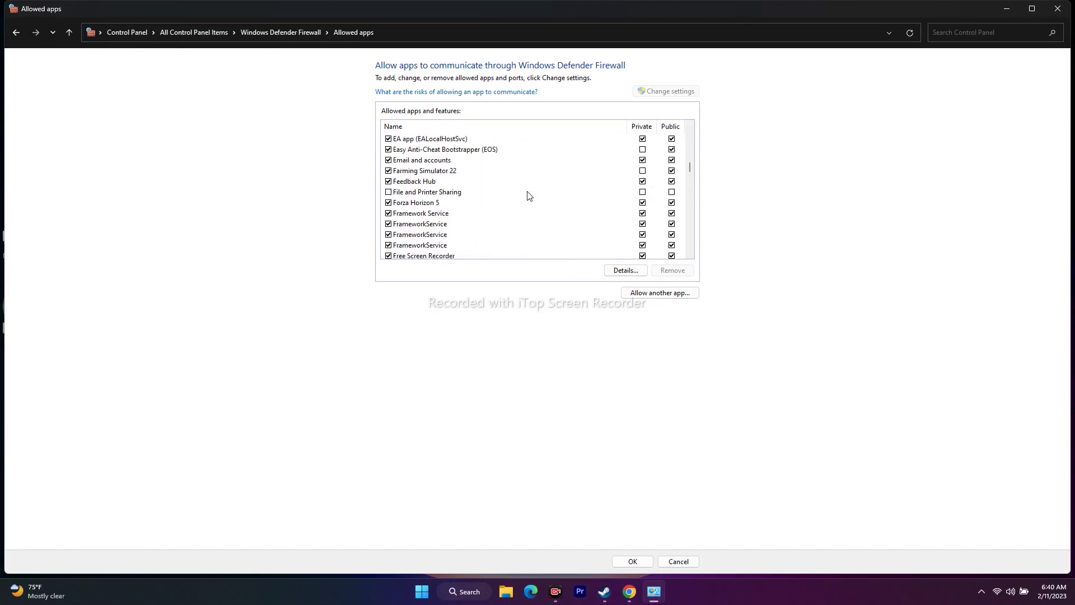
scroll(529, 196, up, 1)
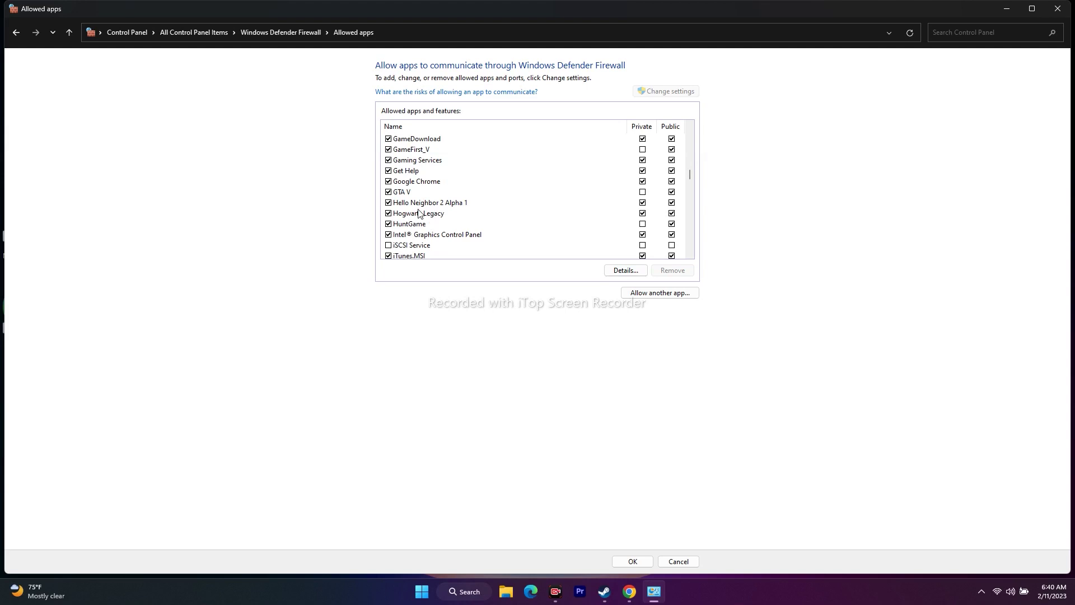
click(644, 296)
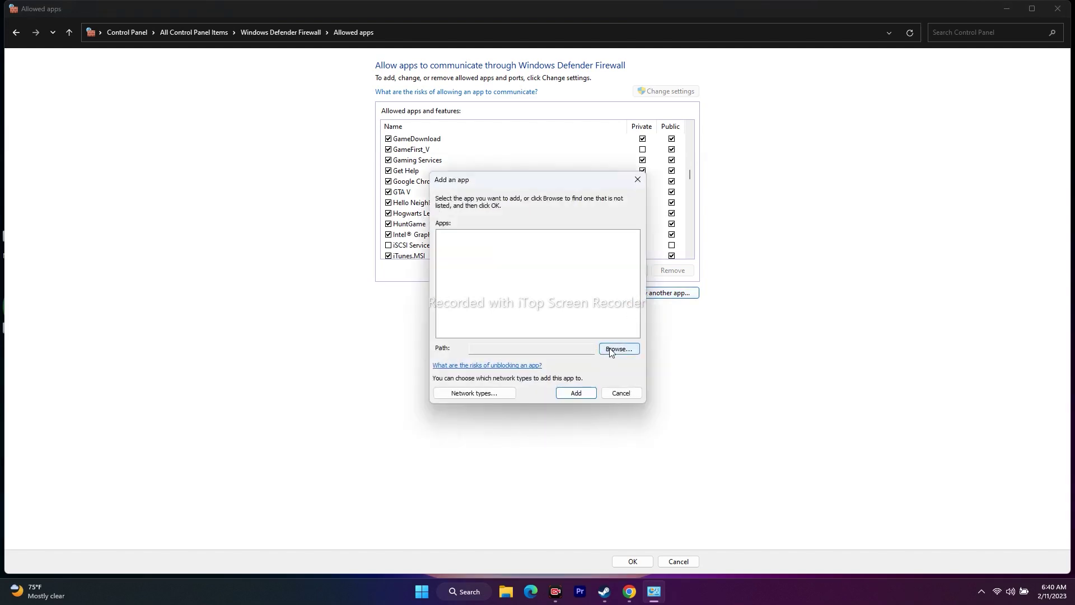
- Browse for the game program through This PC to C:\Program Files (x86)\Steam
click(610, 349)
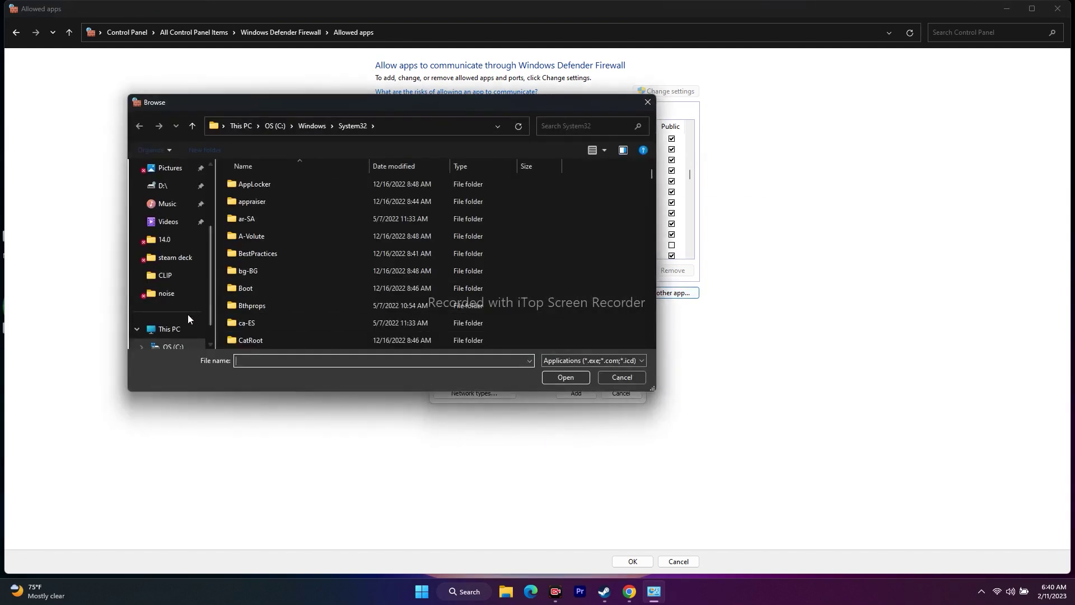
click(178, 329)
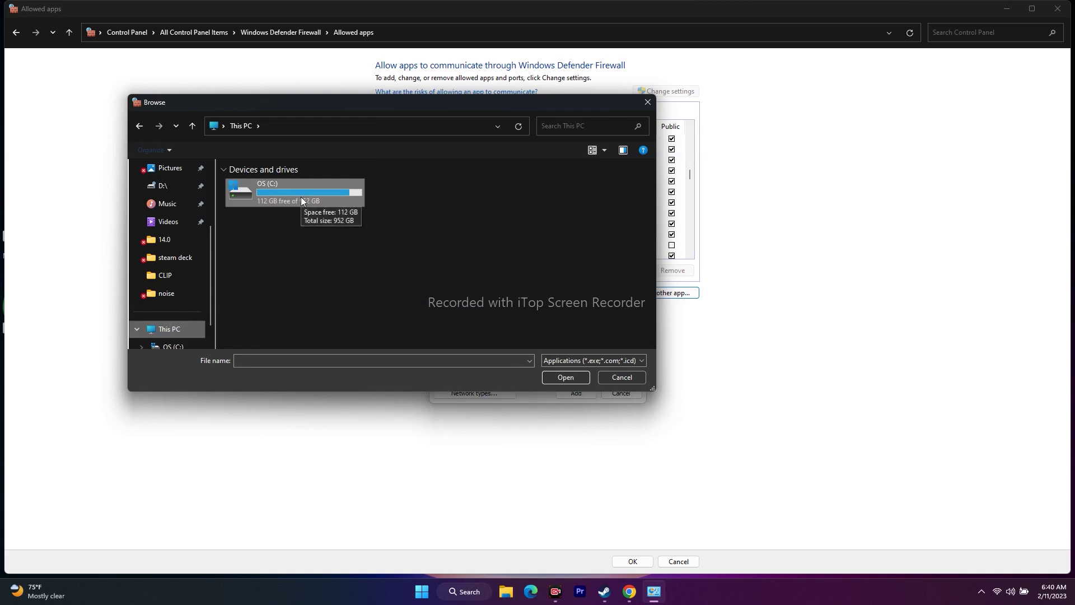
double_click(270, 192)
scroll(264, 232, down, 5)
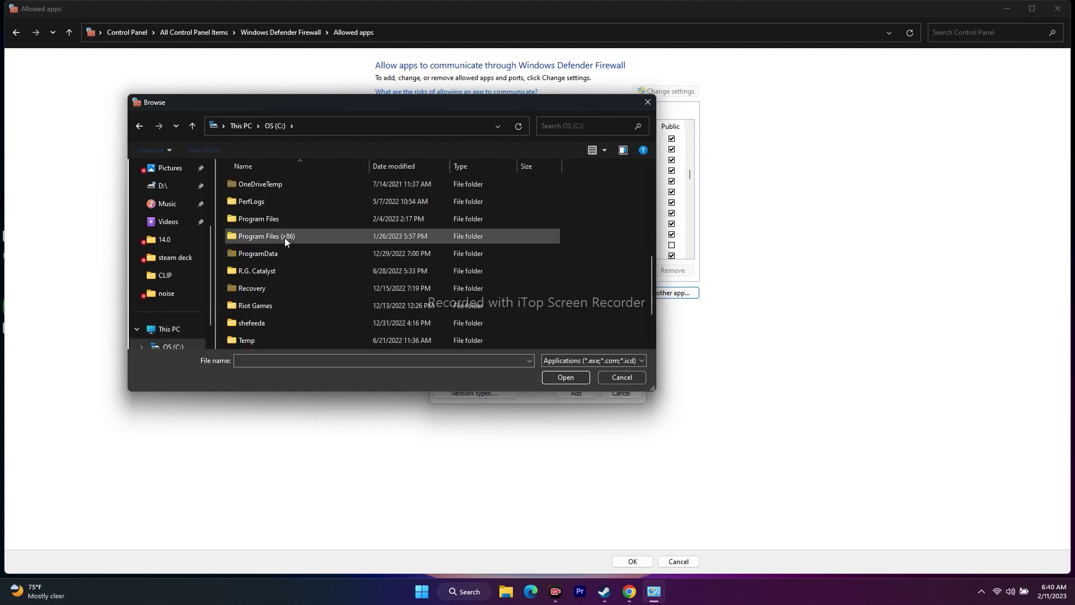
double_click(285, 237)
scroll(275, 225, down, 4)
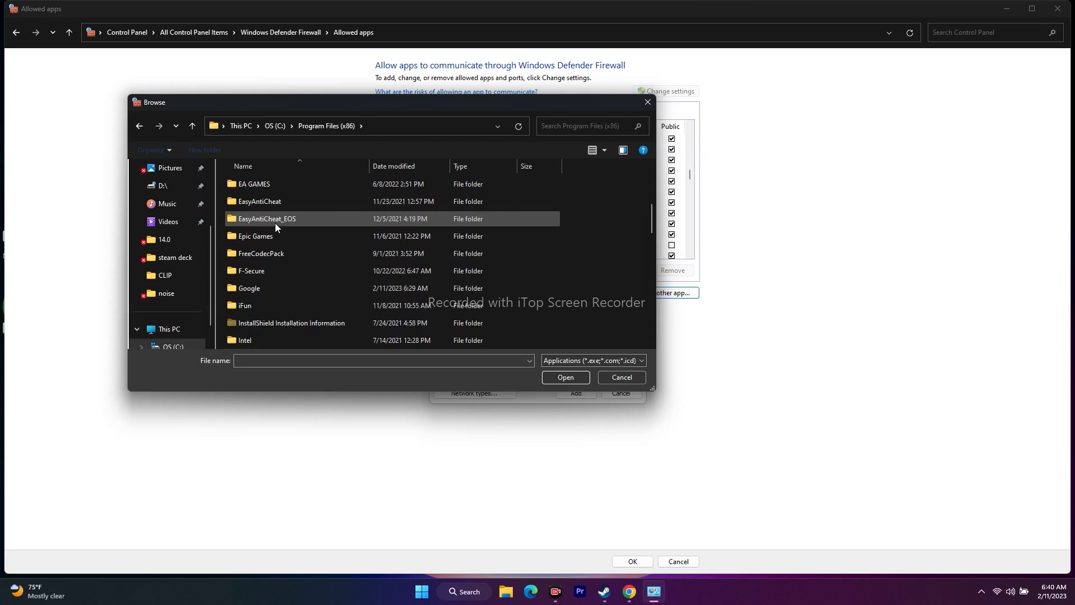
scroll(274, 223, down, 4)
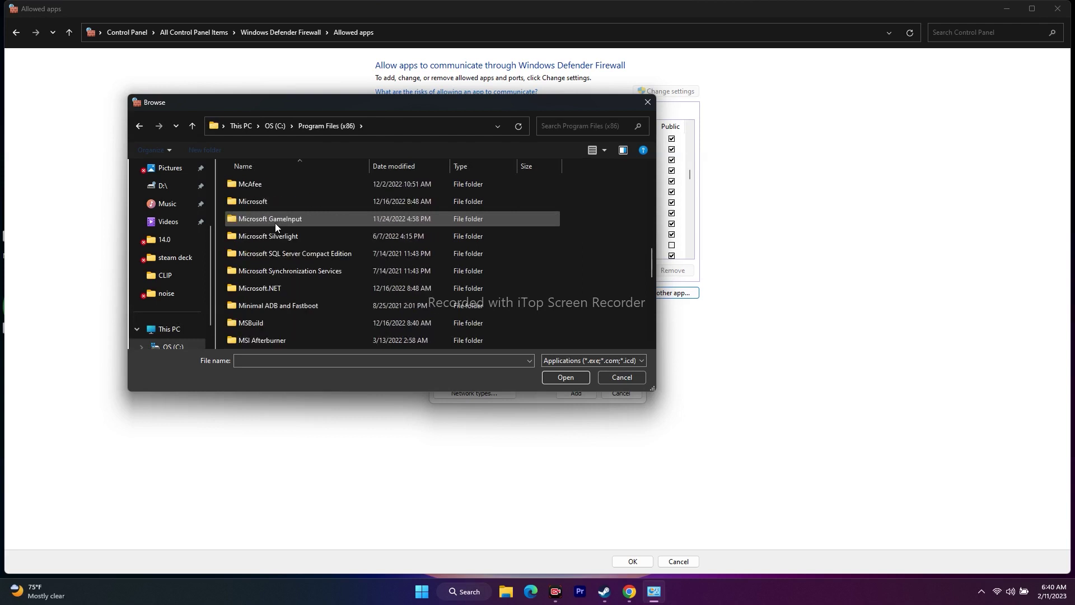
scroll(257, 206, up, 1)
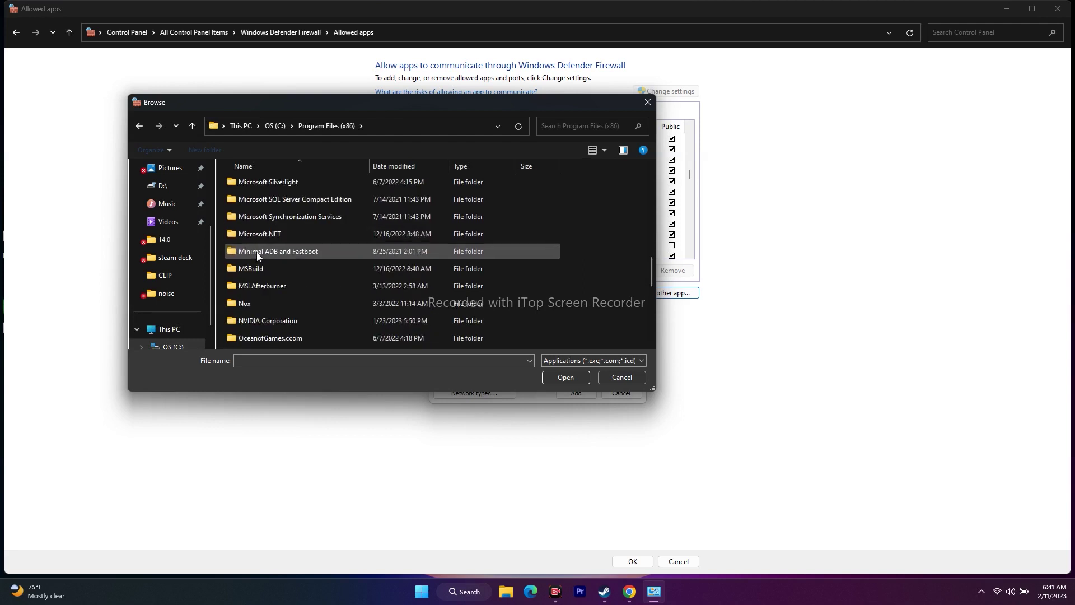
scroll(252, 206, down, 4)
double_click(249, 217)
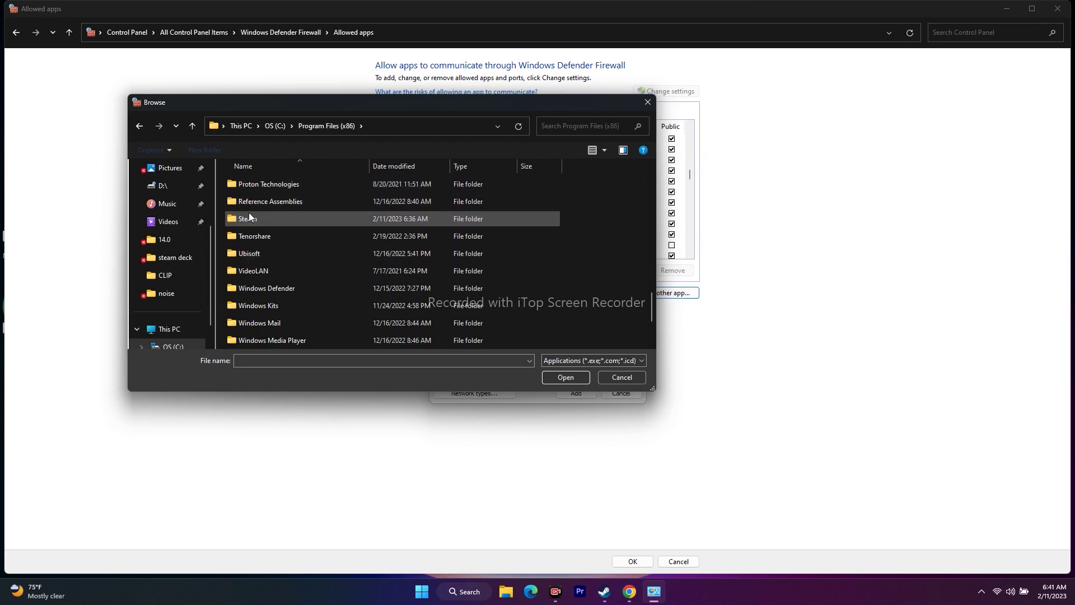
- Continue into steamapps\common\Hogwarts Legacy
scroll(263, 218, down, 2)
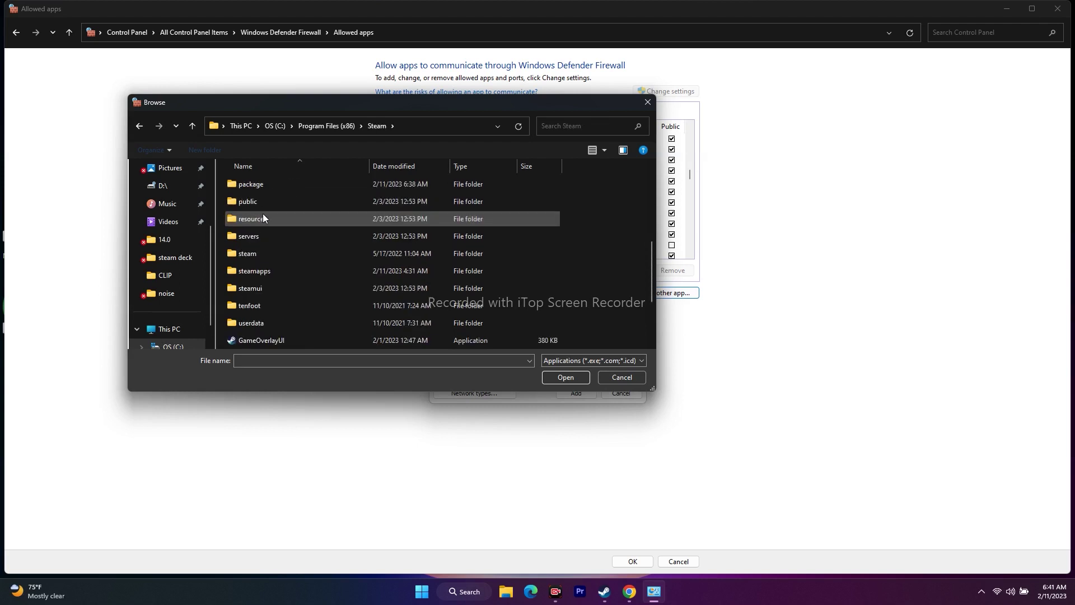
double_click(253, 269)
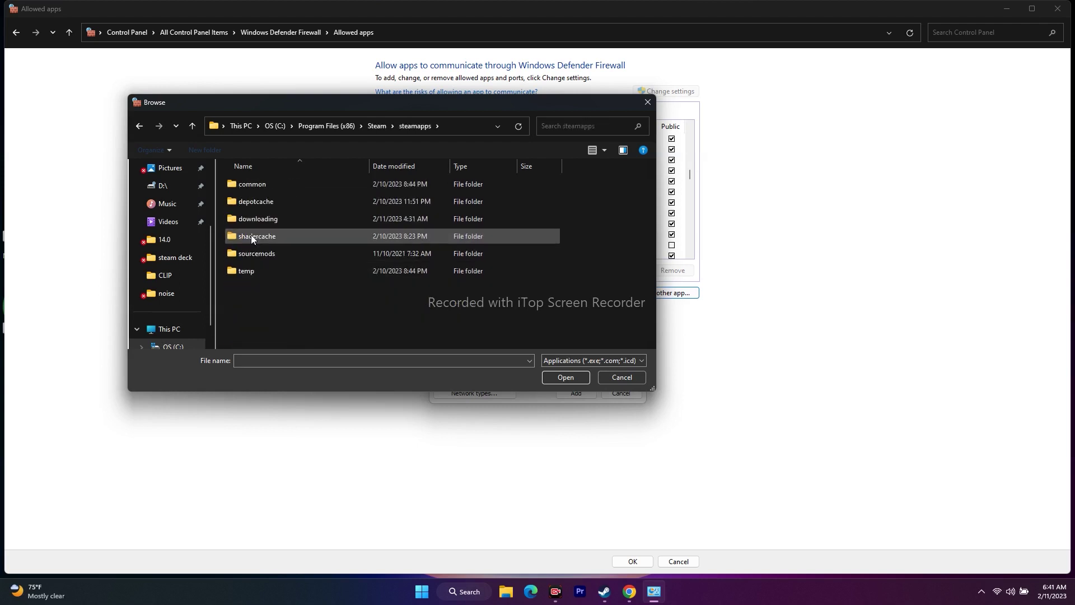
double_click(253, 185)
scroll(264, 230, down, 1)
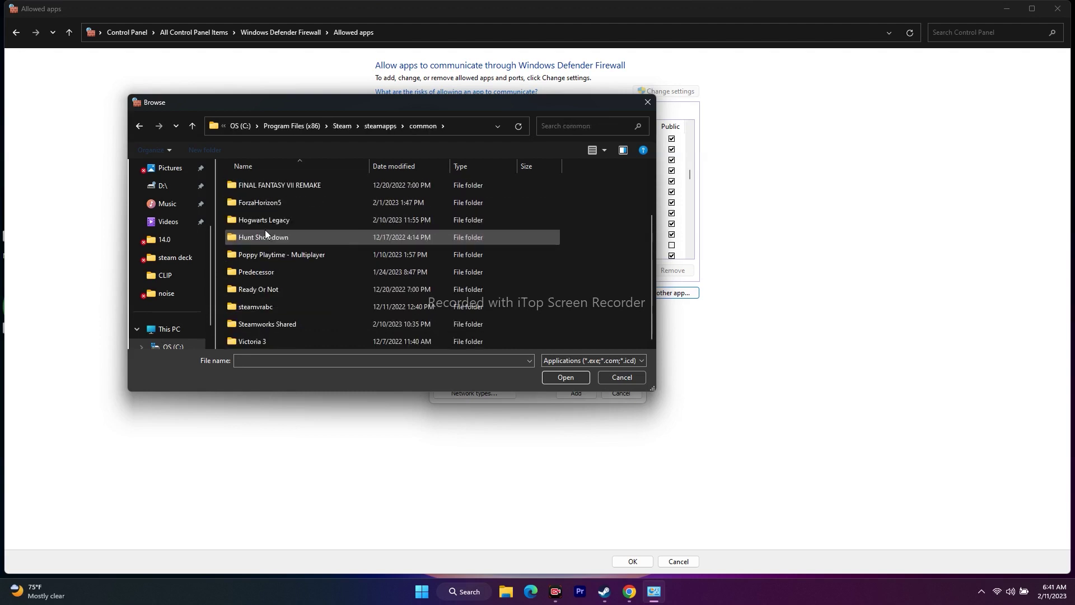
scroll(264, 229, up, 1)
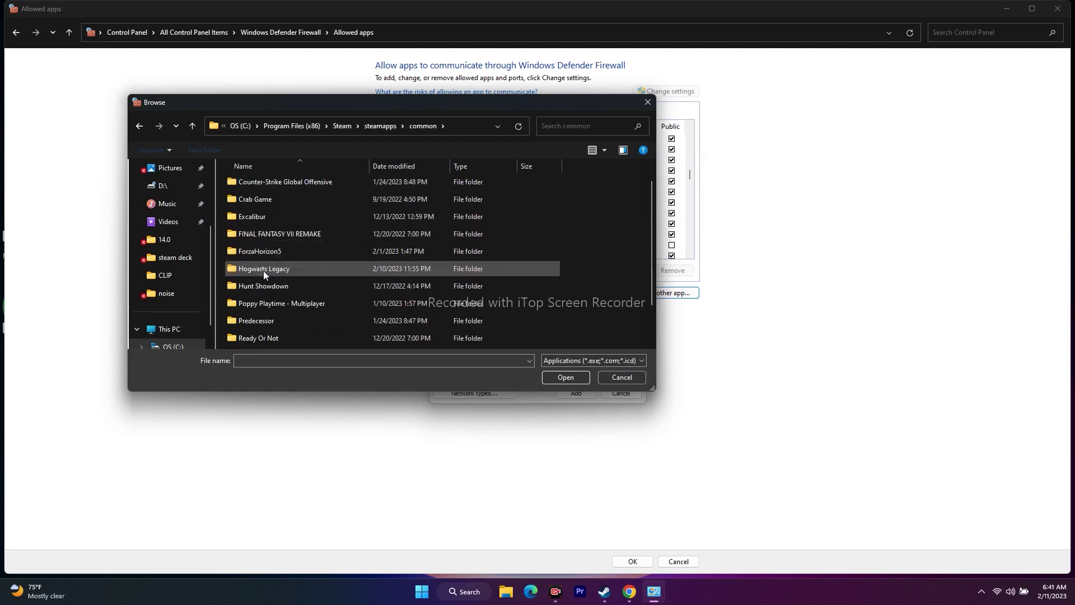
double_click(263, 270)
- Try adding HogwartsLegacy, acknowledge it's already listed, and close both firewall windows
click(265, 222)
click(567, 378)
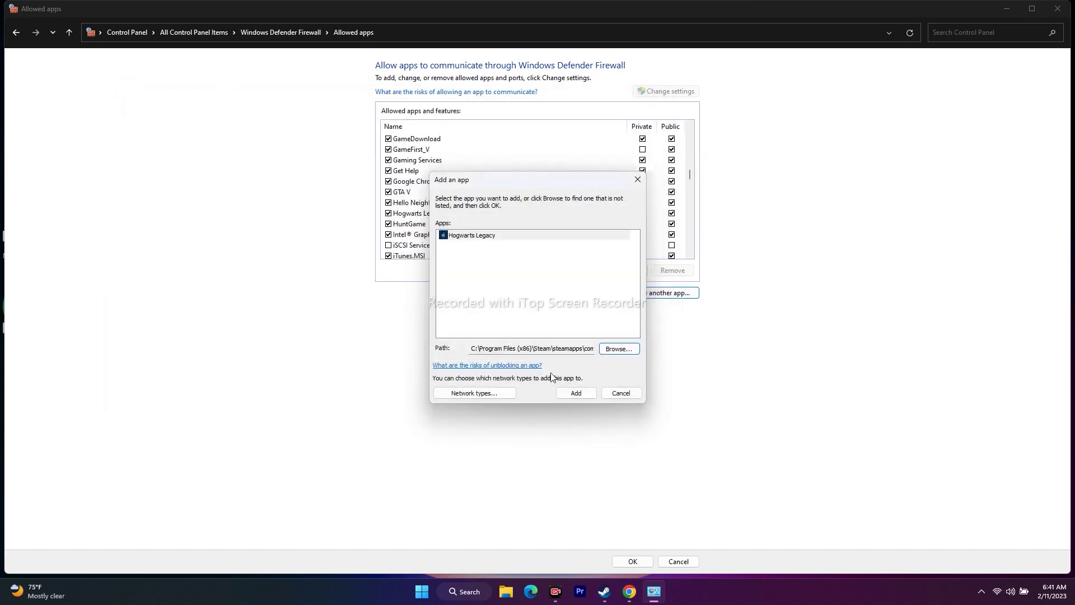
click(576, 392)
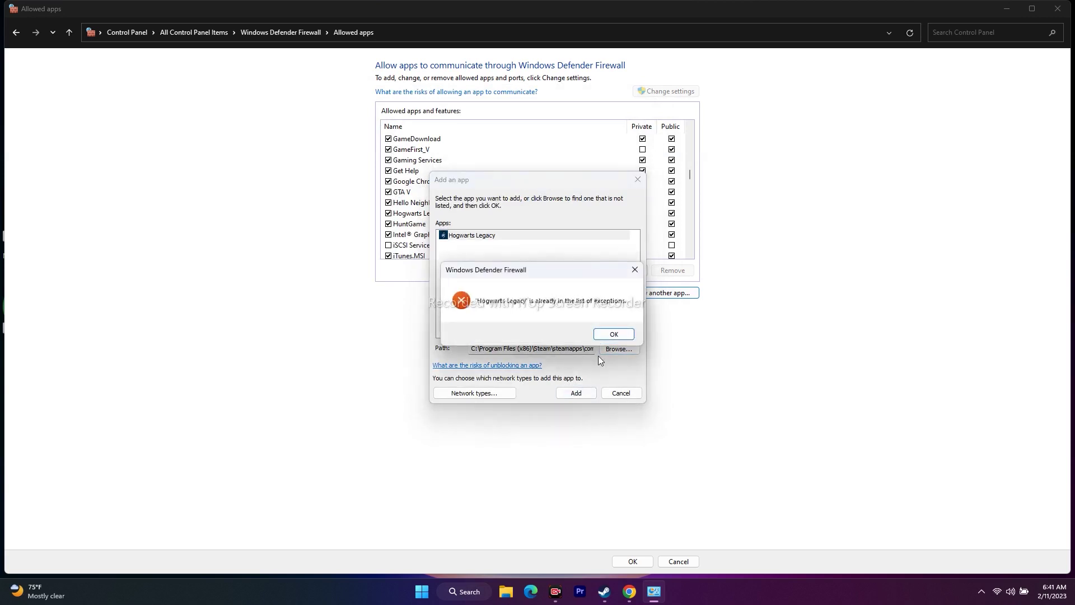
click(634, 270)
click(637, 180)
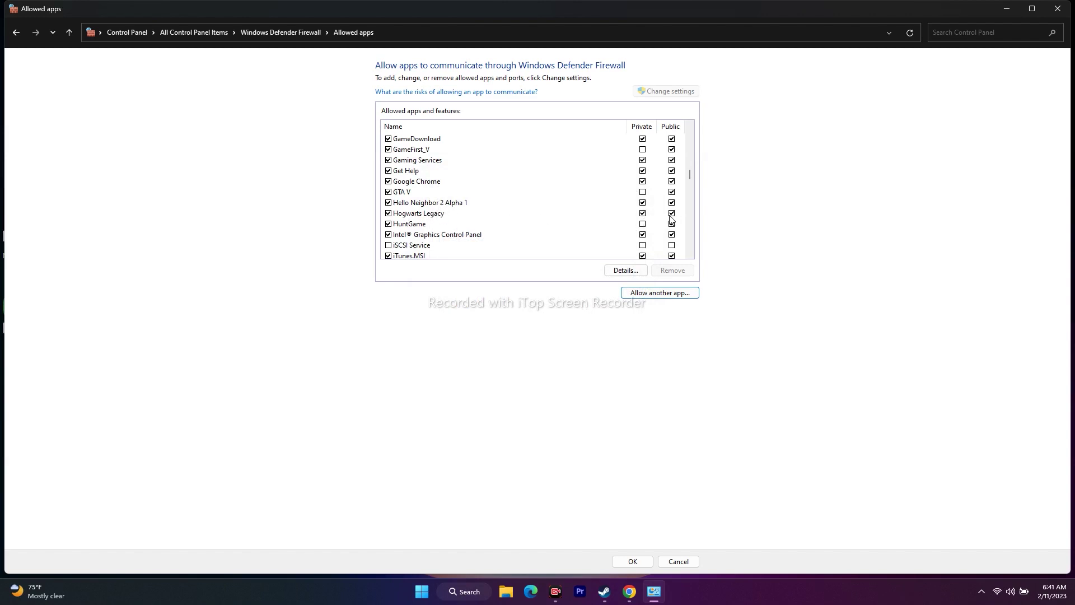
click(1056, 11)
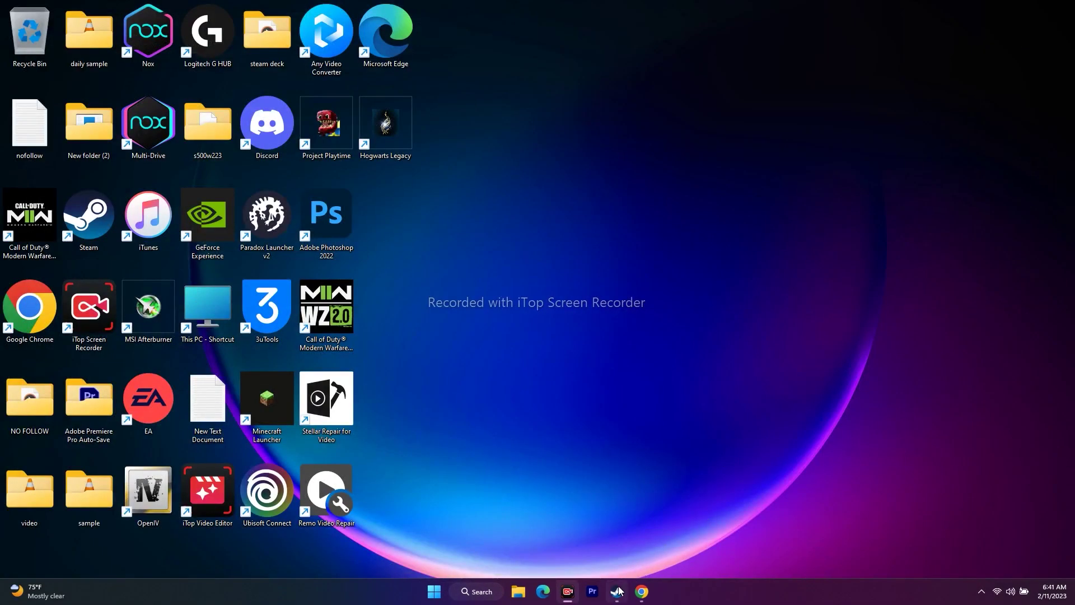
- Show the Steam library from the taskbar, minimize it, and open Windows search
click(618, 591)
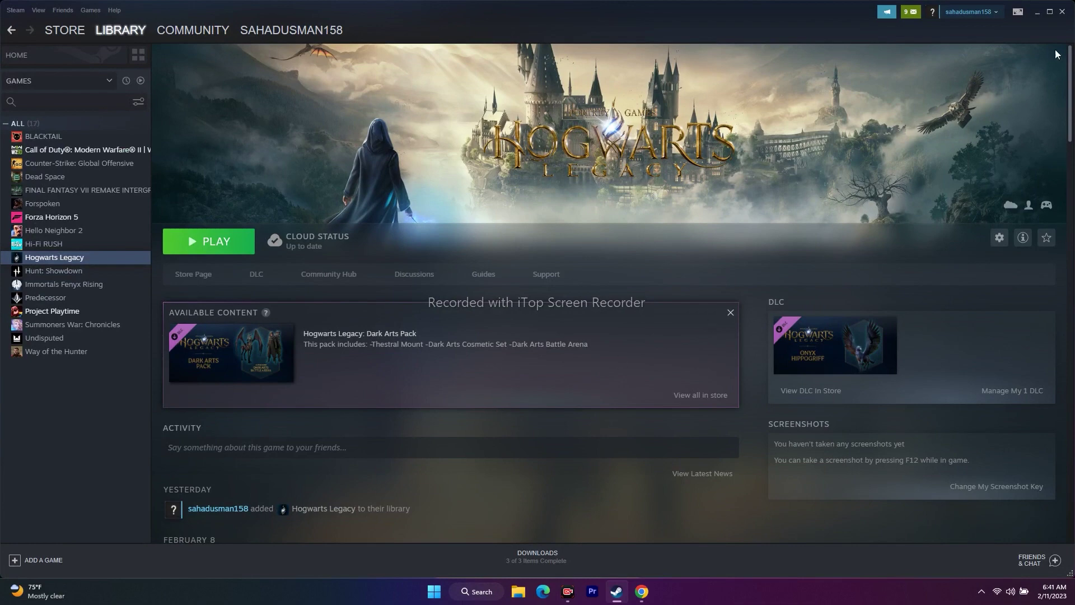
click(1036, 12)
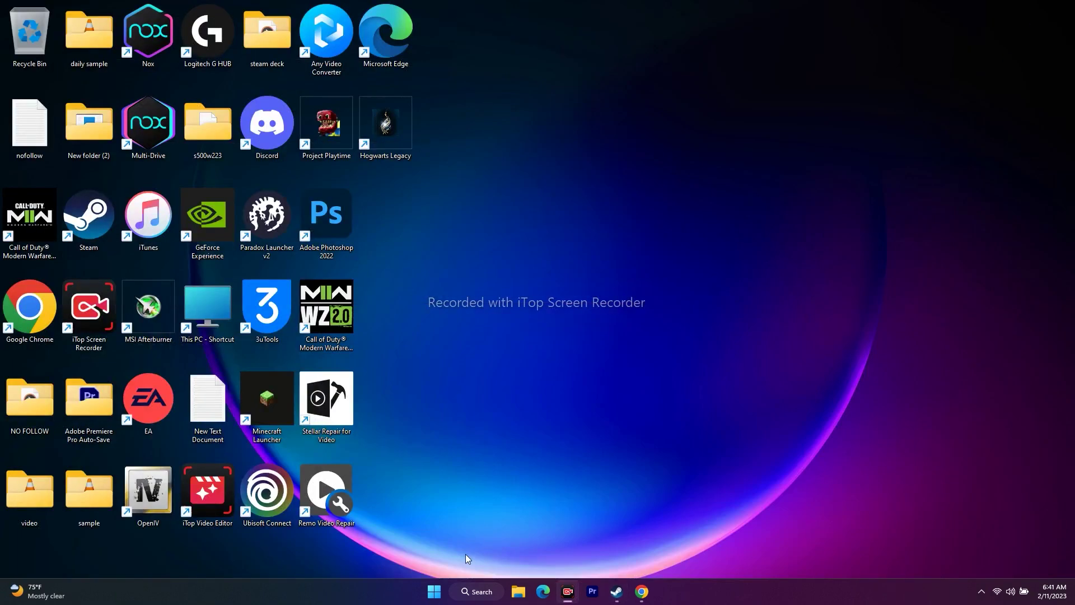
click(479, 592)
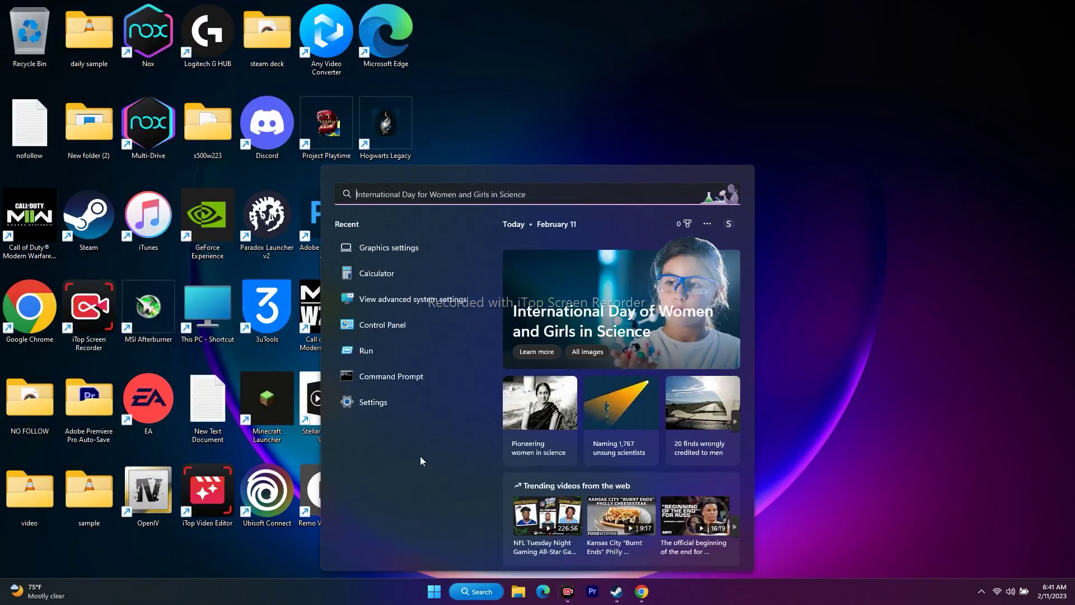
- Open Graphics settings from Recent and scroll through the apps set to High performance
click(391, 250)
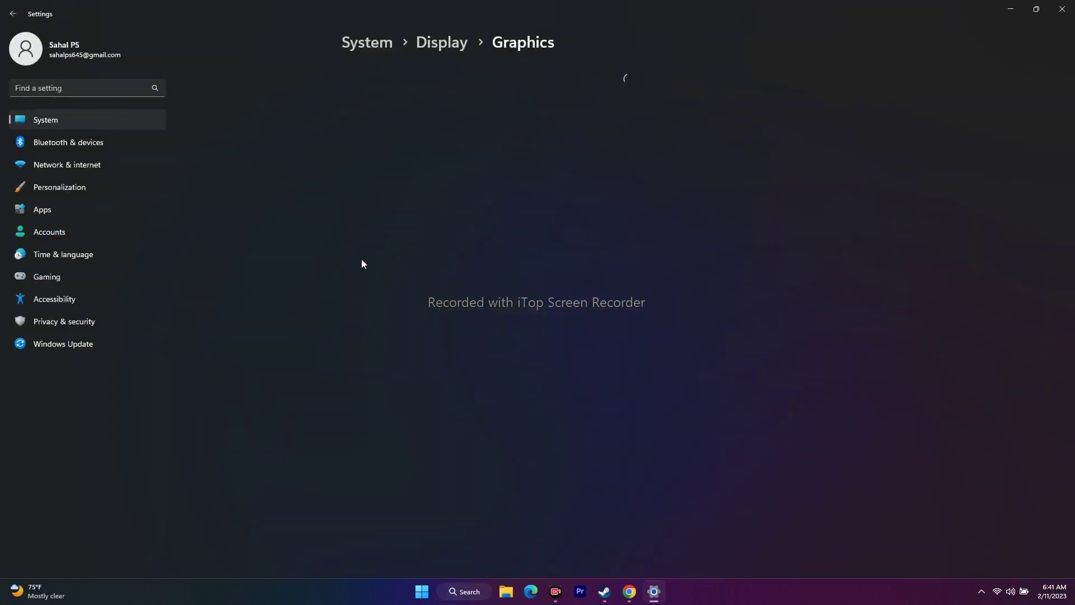
scroll(652, 272, down, 3)
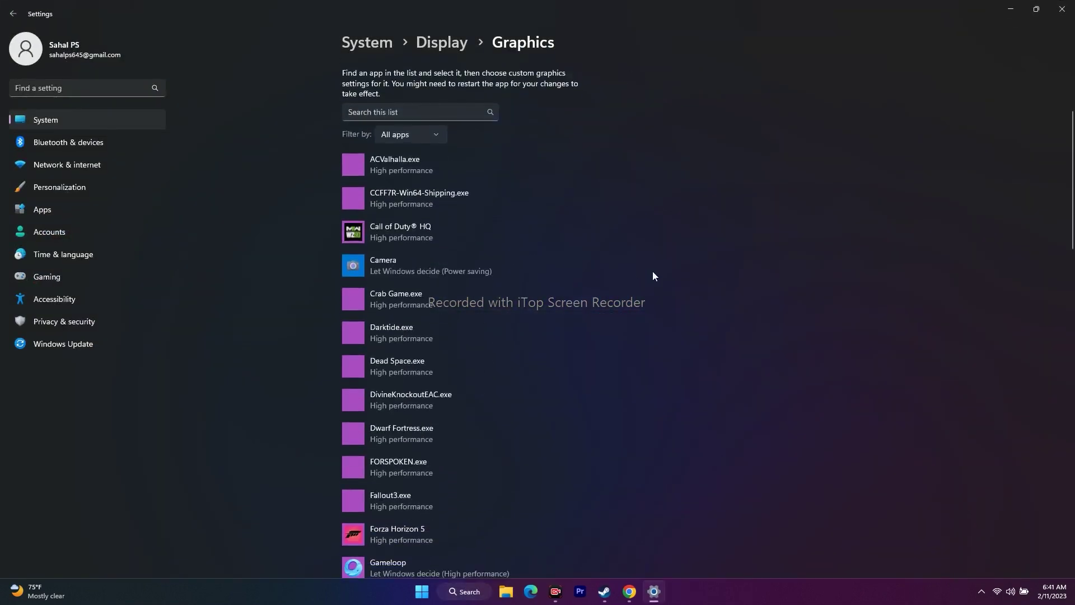
scroll(653, 273, down, 6)
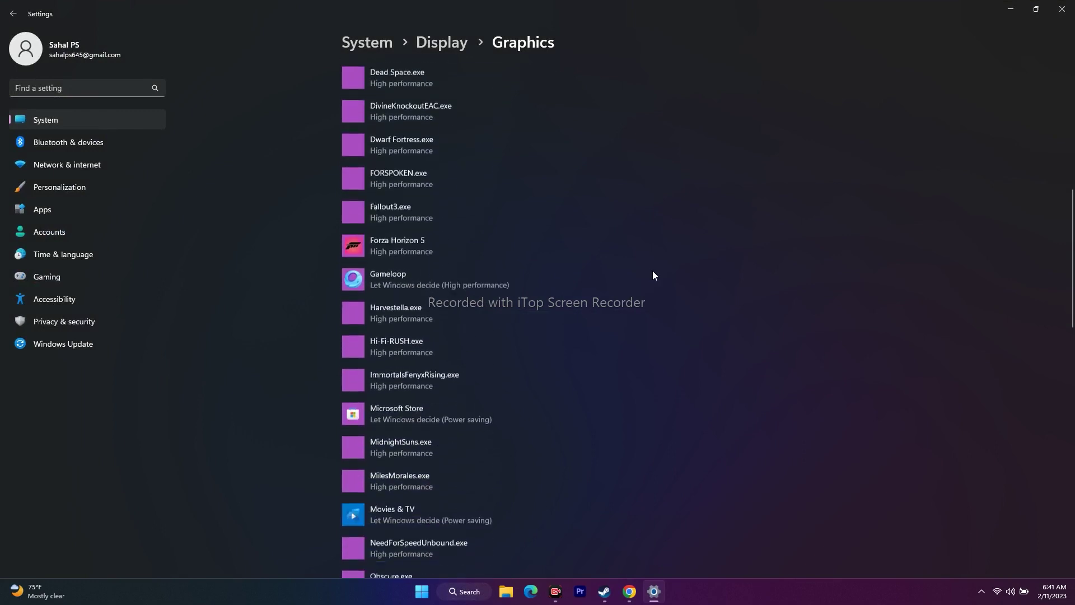
scroll(652, 273, up, 9)
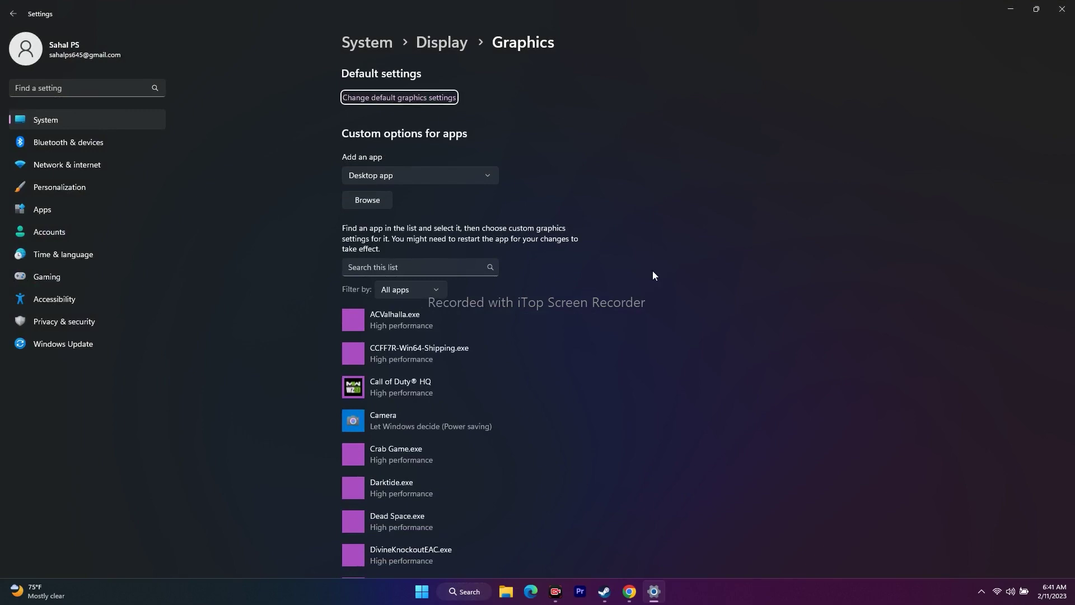
scroll(653, 271, down, 3)
scroll(653, 270, up, 3)
scroll(547, 248, down, 14)
scroll(547, 253, down, 8)
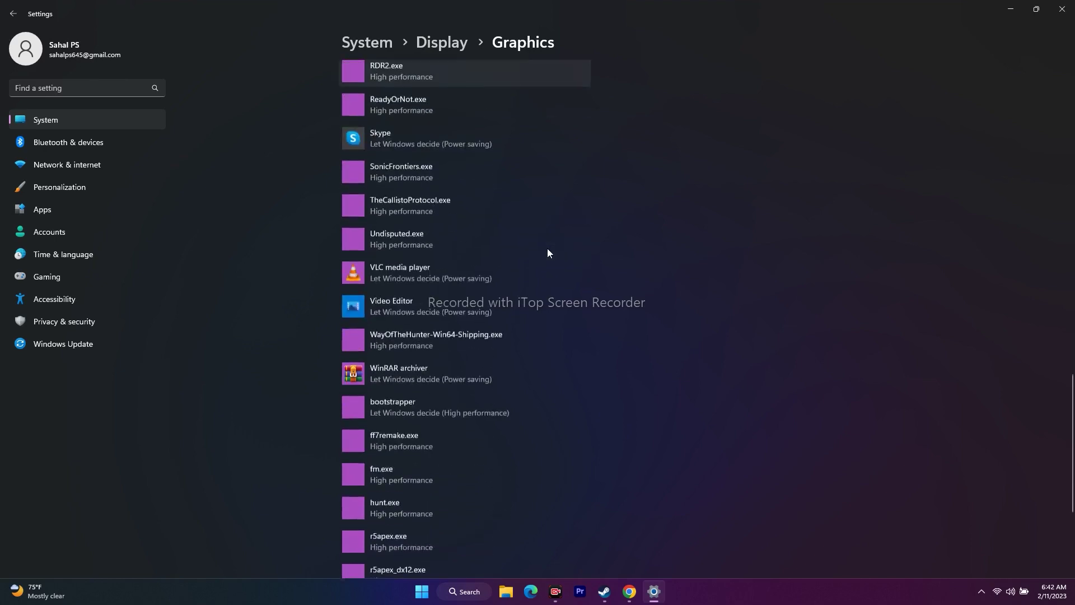
scroll(547, 250, up, 20)
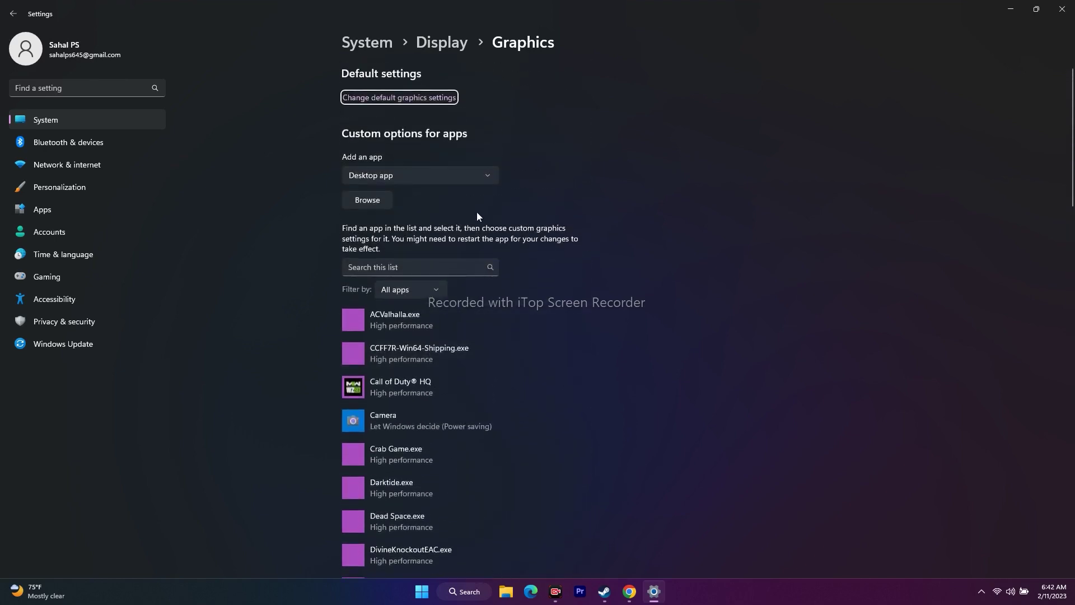
- Browse for a desktop app and go into C:\Program Files (x86)
click(362, 200)
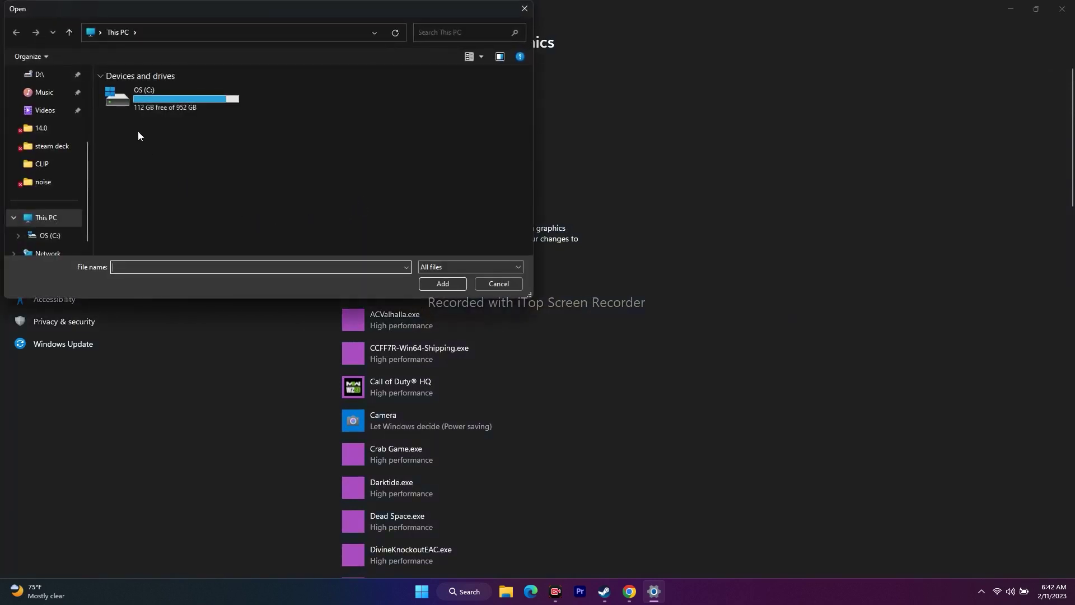
double_click(154, 103)
scroll(138, 159, down, 2)
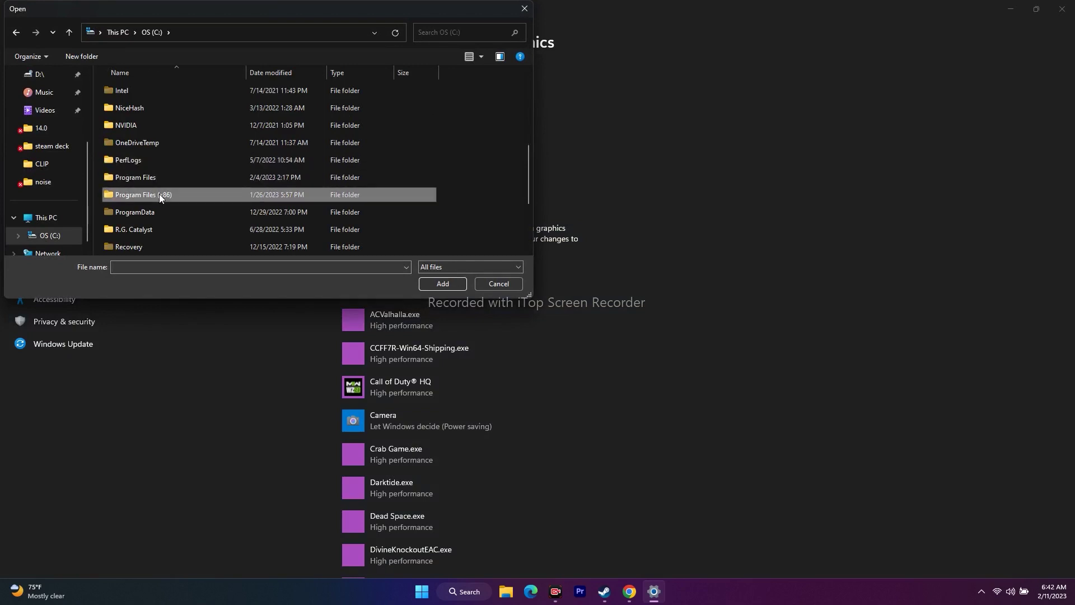
double_click(159, 194)
scroll(153, 159, down, 5)
scroll(154, 159, down, 2)
scroll(154, 159, down, 3)
scroll(154, 154, down, 4)
- Continue through Steam\steamapps\common\Hogwarts Legacy and select the HogwartsLegacy application
double_click(139, 168)
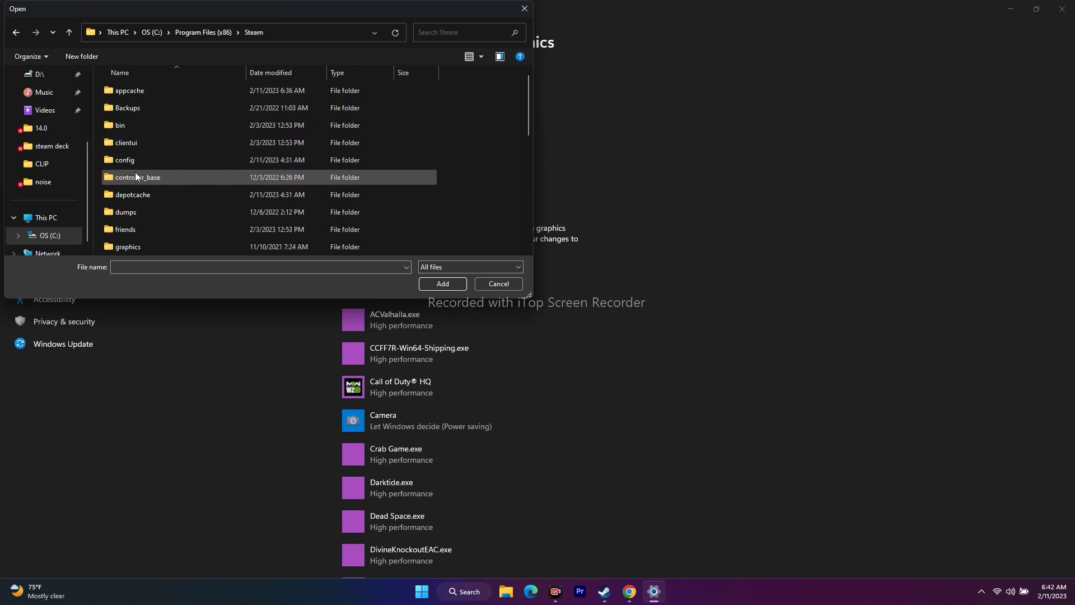
scroll(149, 154, down, 2)
scroll(149, 159, down, 3)
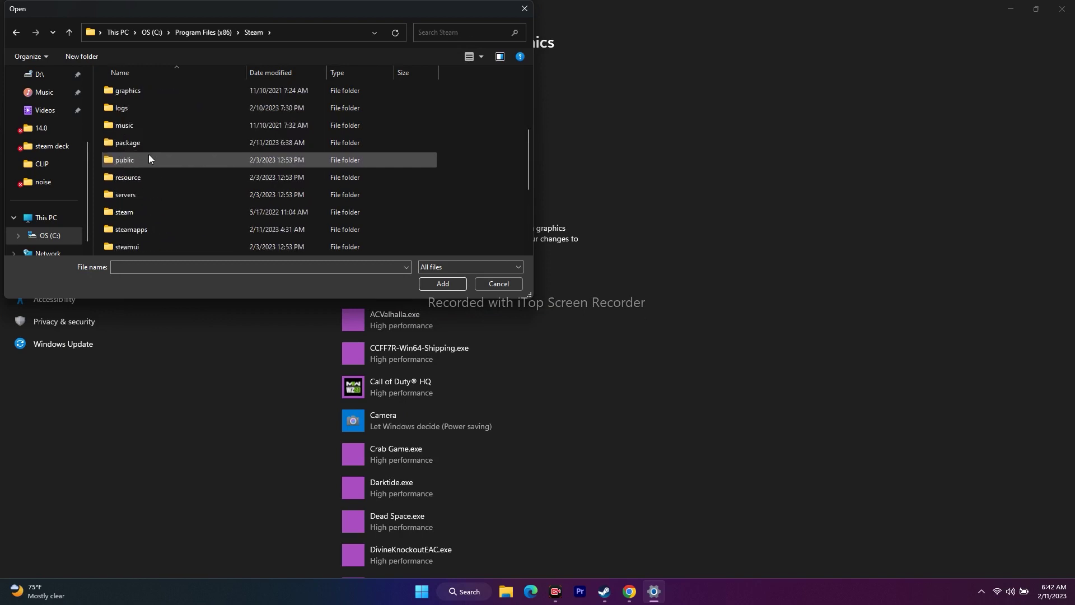
double_click(149, 128)
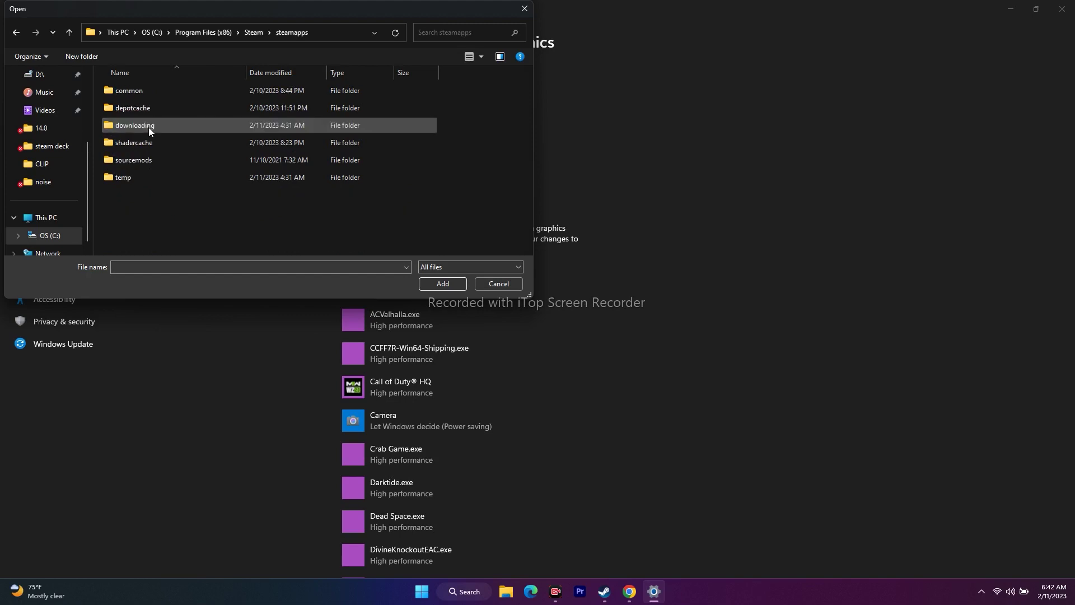
double_click(138, 93)
scroll(147, 134, down, 3)
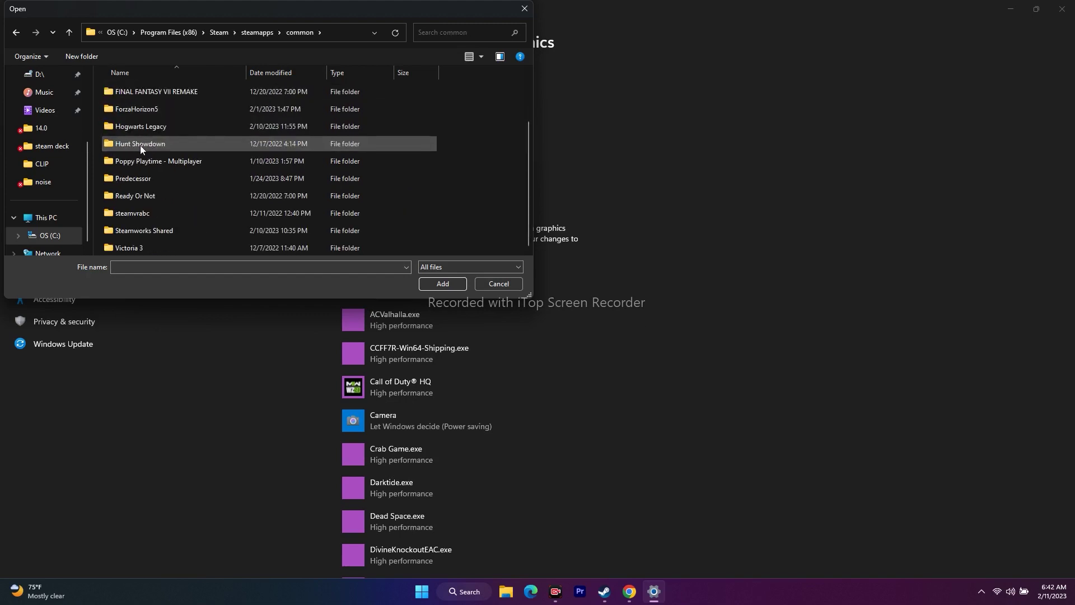
double_click(129, 125)
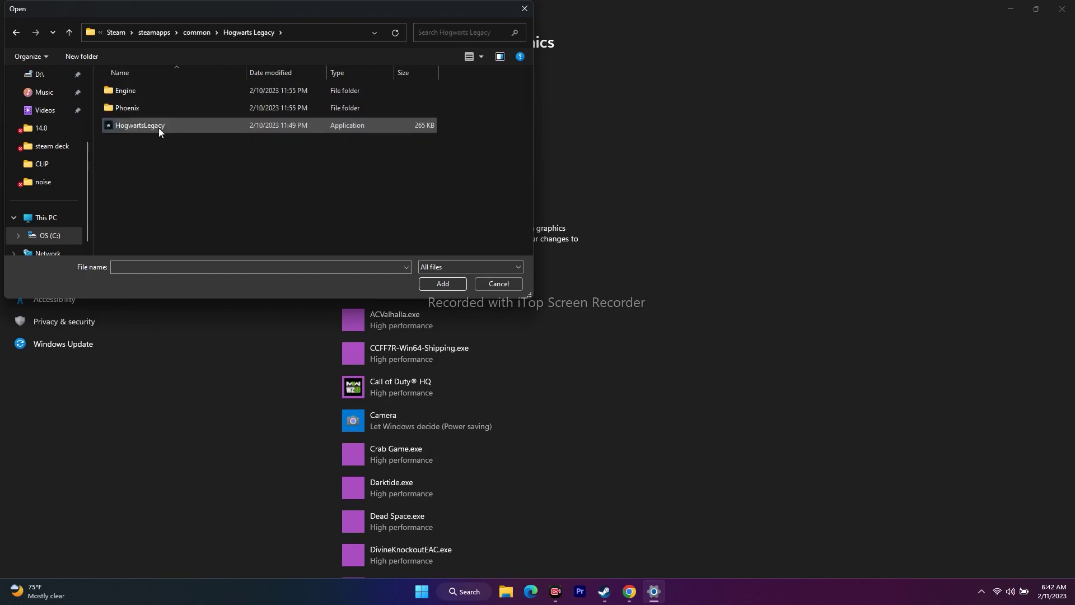
click(174, 128)
- Add HogwartsLegacy to the graphics list and save its preference as High performance
click(431, 282)
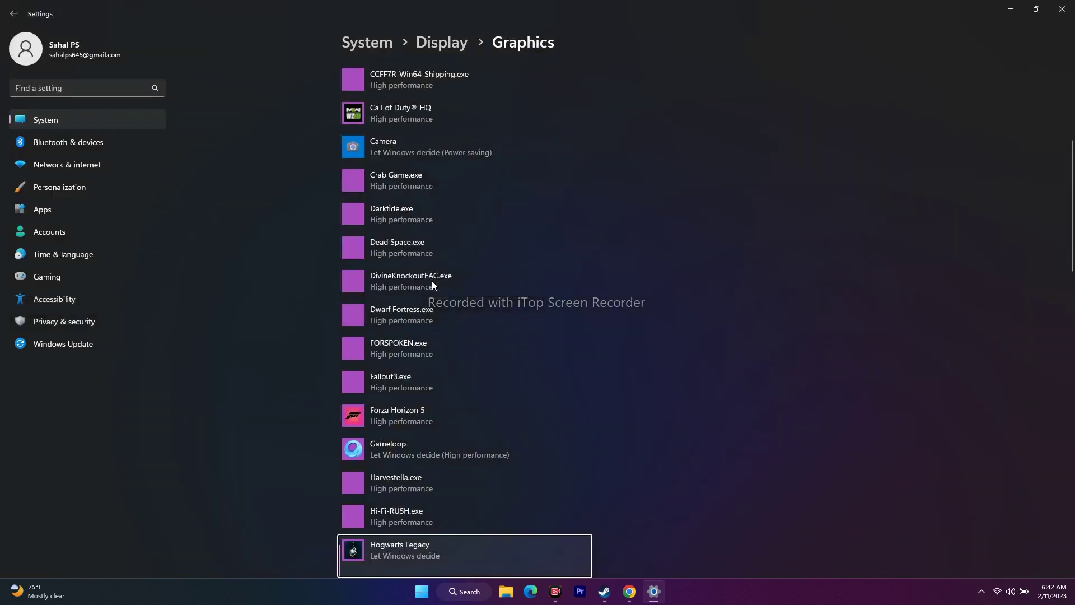
scroll(586, 297, down, 3)
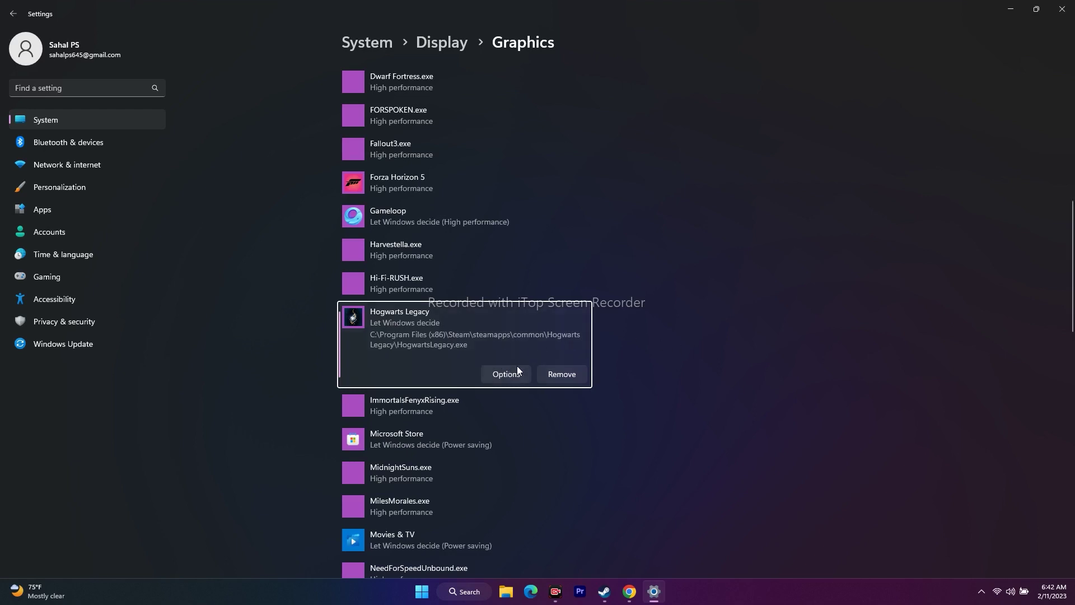
click(504, 374)
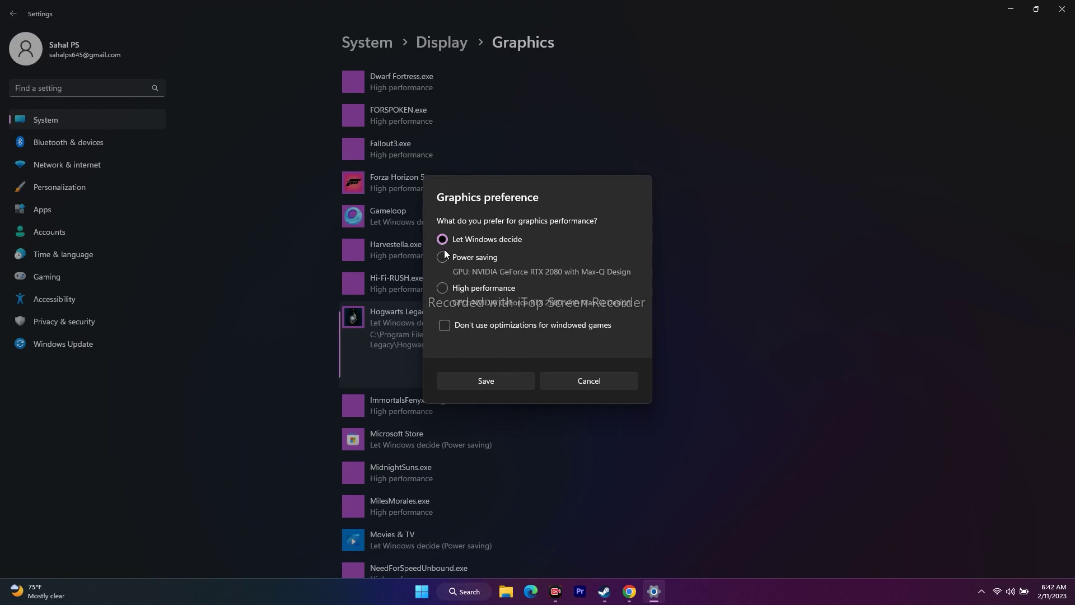
click(442, 288)
click(503, 384)
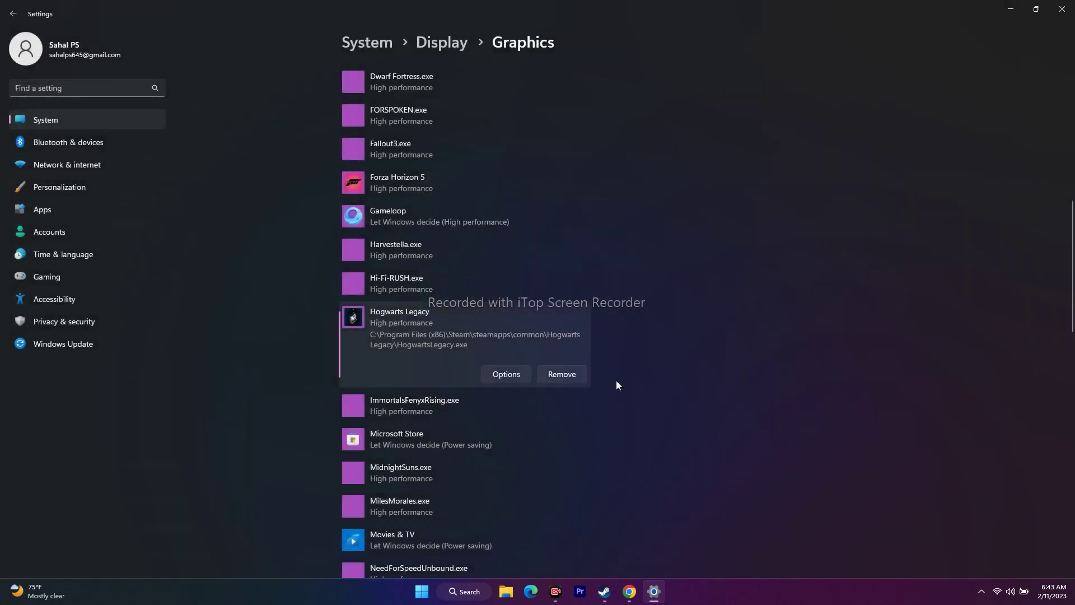